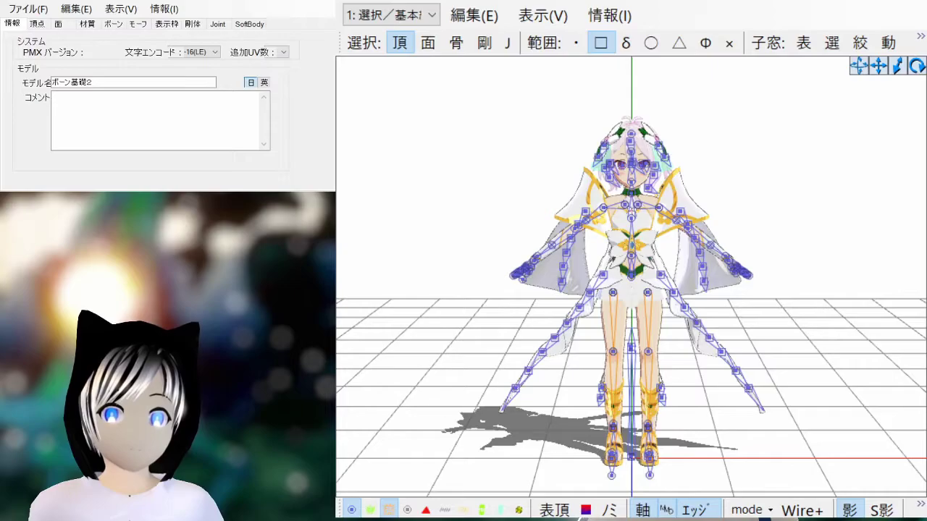
# - Open the model's transform view and switch on the physics simulation
pyautogui.moveTo(656, 262); pyautogui.dragTo(692, 284, button='right')
pyautogui.press('F9')
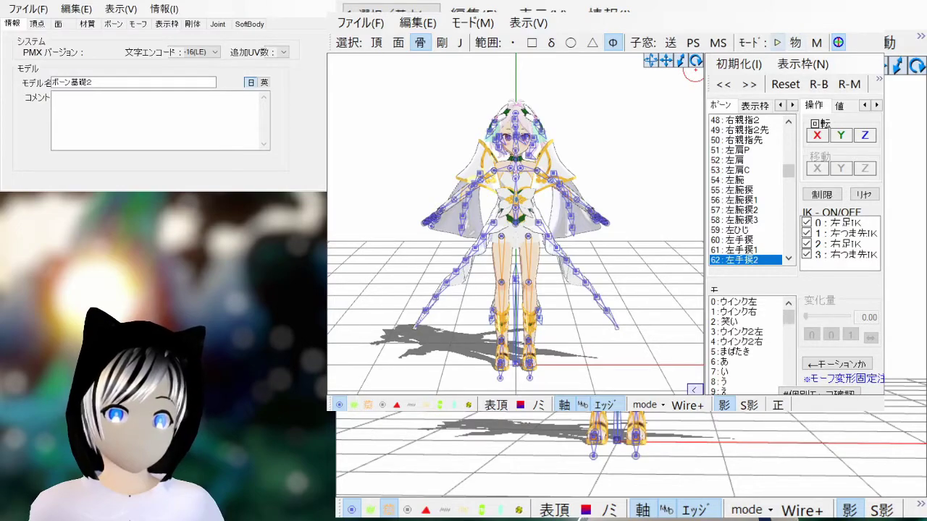
pyautogui.click(777, 42)
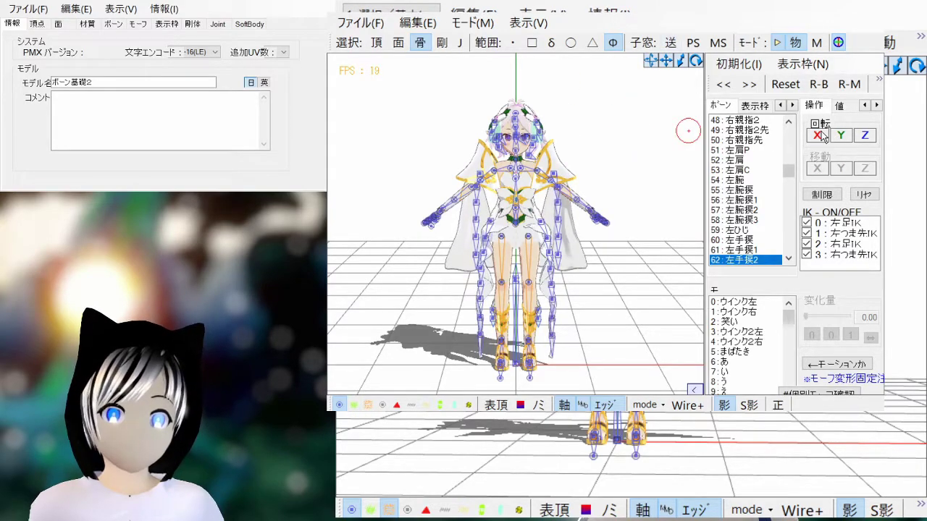
# - Test the cloth physics by moving the センター bone along X, and close the transform view
pyautogui.click(626, 149)
pyautogui.scroll(20, 747, 171)
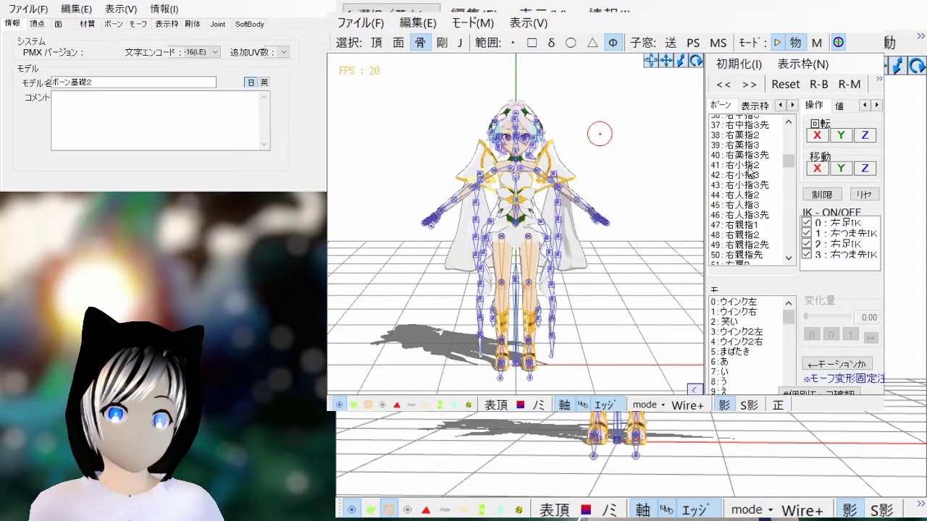
pyautogui.scroll(12, 750, 174)
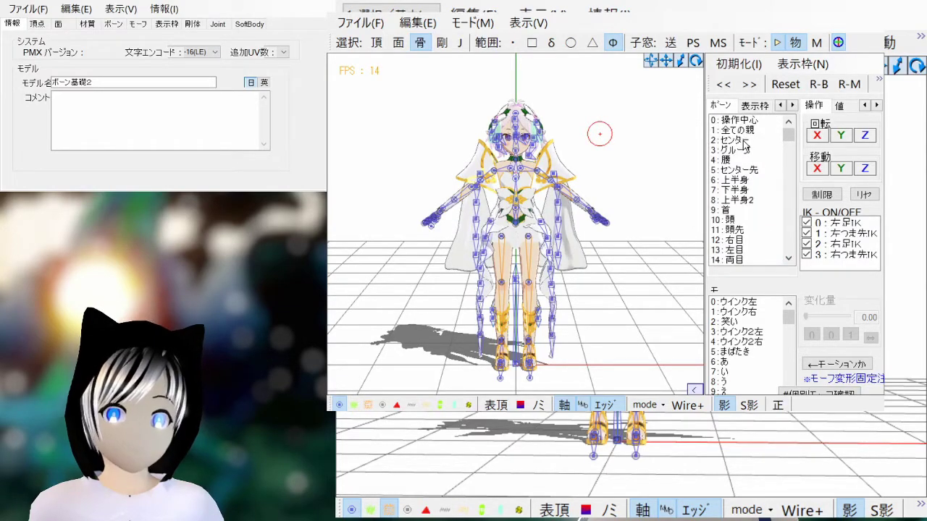
pyautogui.click(746, 140)
pyautogui.moveTo(817, 171)
pyautogui.mouseDown()
pyautogui.moveTo(860, 171)
pyautogui.moveTo(813, 171)
pyautogui.mouseUp()
pyautogui.hotkey('alt', 'F4')
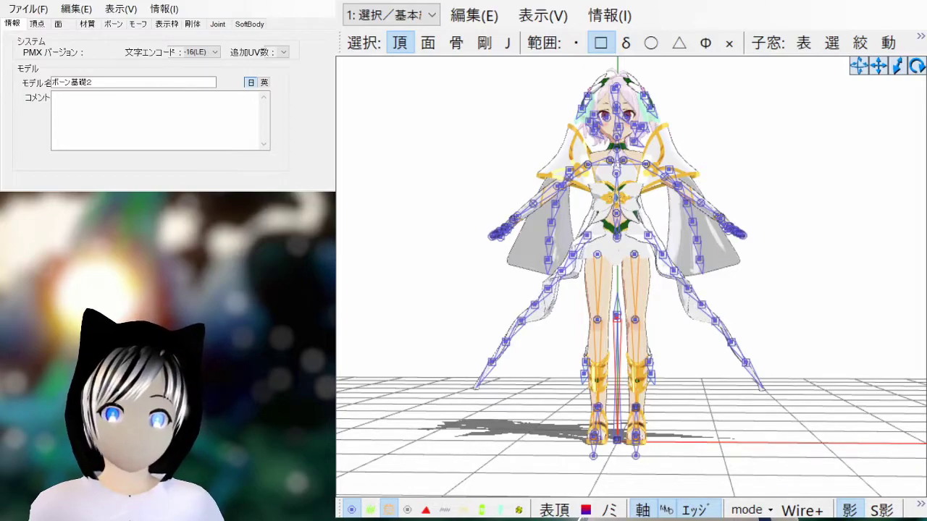
# - Display the rigid bodies on their own, hiding the bones and all of the model's materials
pyautogui.scroll(4, 615, 145)
pyautogui.moveTo(616, 140); pyautogui.dragTo(614, 215, button='middle')
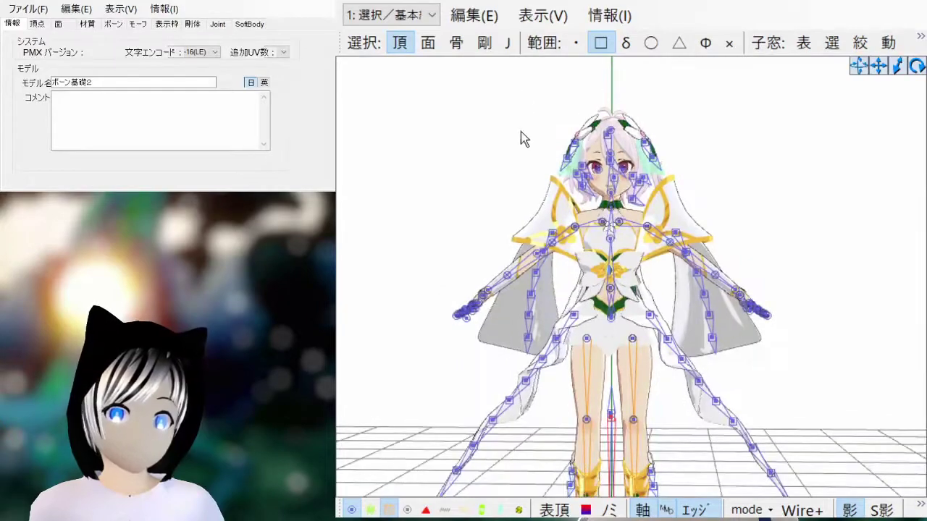
pyautogui.click(485, 43)
pyautogui.click(397, 49)
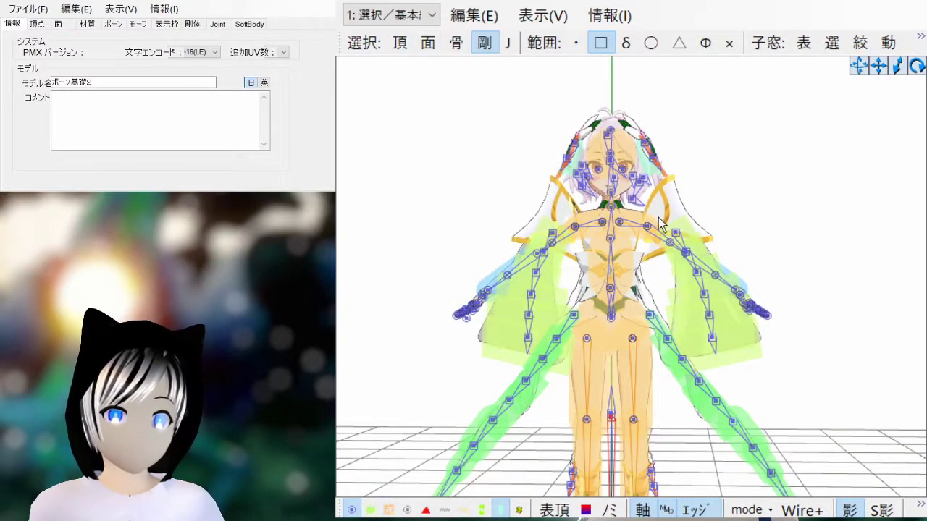
pyautogui.scroll(-4, 659, 217)
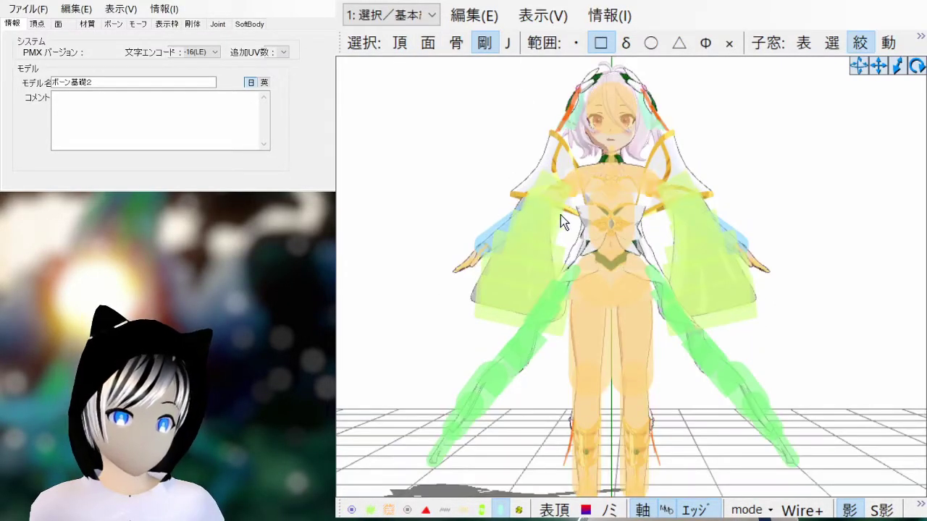
pyautogui.click(562, 215)
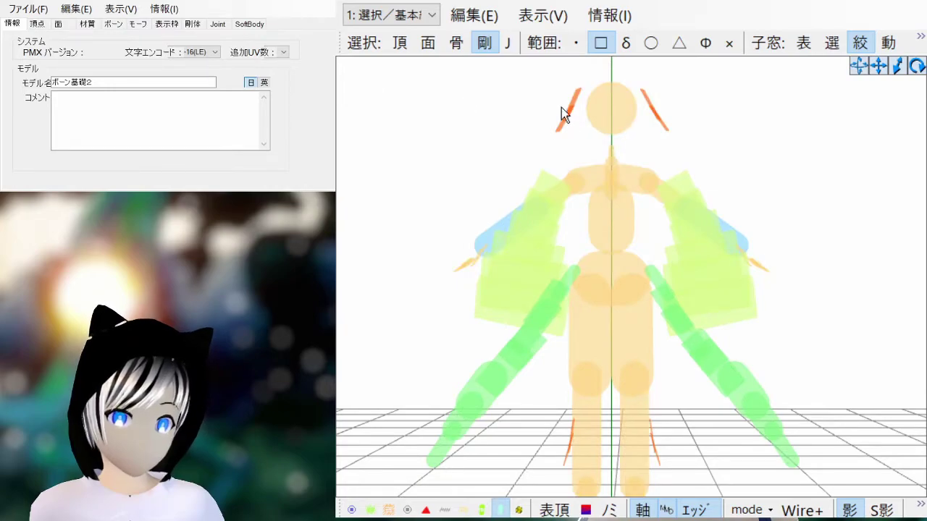
# - Examine the rigid bodies of the body, cape, skirt cloth and hair ornaments from several angles
pyautogui.moveTo(680, 262); pyautogui.dragTo(654, 262, button='right')
pyautogui.moveTo(714, 300); pyautogui.dragTo(707, 318, button='right')
pyautogui.moveTo(478, 393); pyautogui.dragTo(491, 391, button='right')
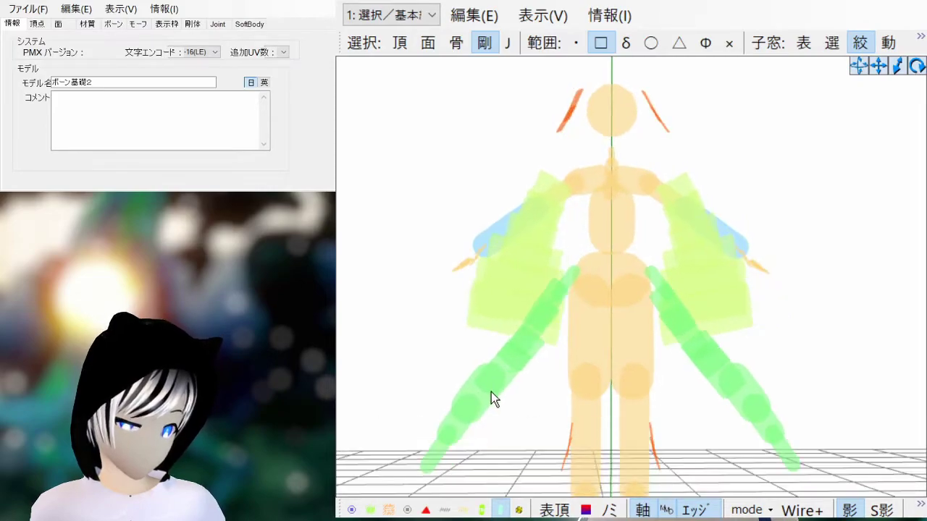
pyautogui.scroll(1, 558, 352)
pyautogui.moveTo(558, 352); pyautogui.dragTo(561, 304, button='middle')
pyautogui.moveTo(561, 305); pyautogui.dragTo(719, 294, button='right')
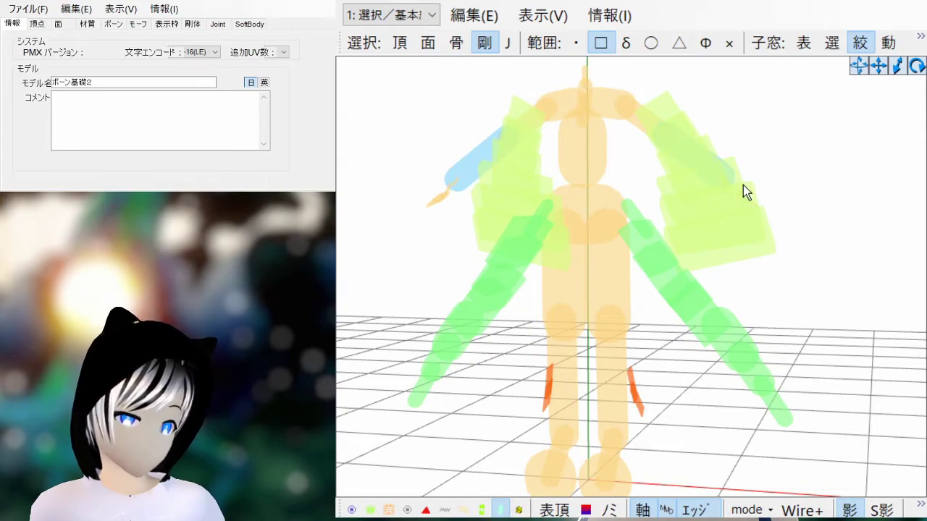
pyautogui.moveTo(691, 215); pyautogui.dragTo(632, 188, button='right')
pyautogui.moveTo(690, 306); pyautogui.dragTo(652, 301, button='right')
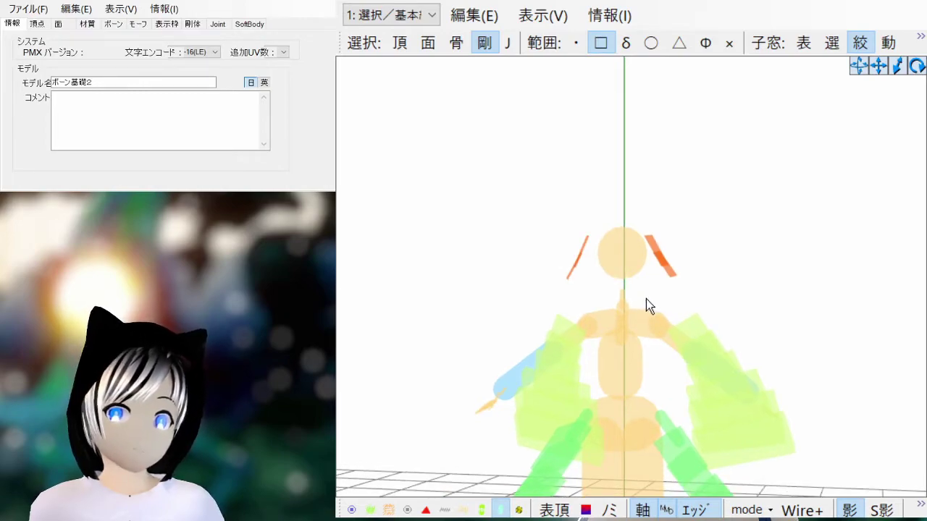
pyautogui.scroll(1, 555, 181)
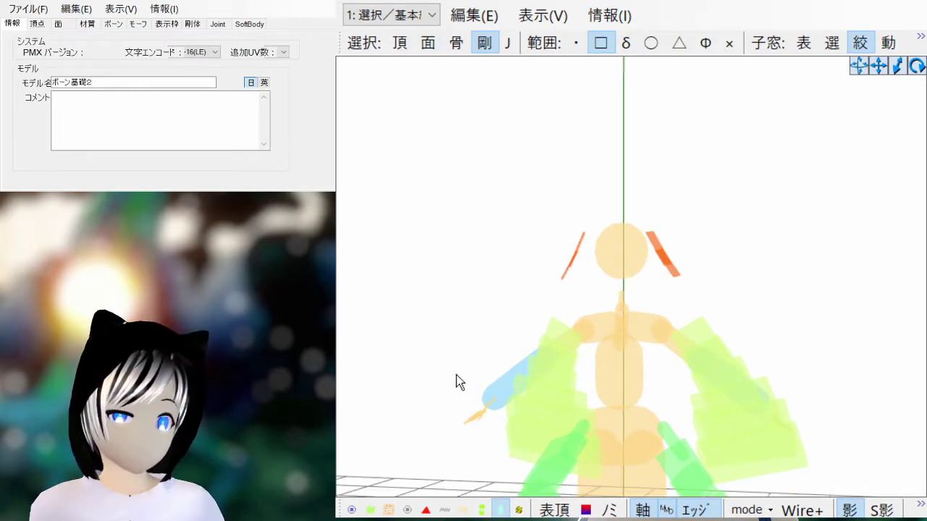
# - Show the bones again, hide the rigid bodies, and display only the cape and skirt cloth materials
pyautogui.click(351, 509)
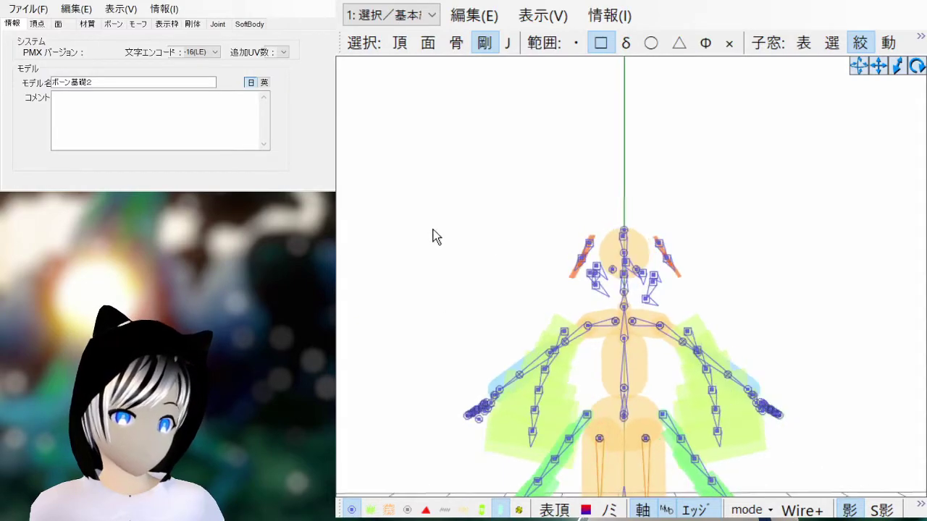
pyautogui.click(488, 43)
pyautogui.scroll(-1, 561, 176)
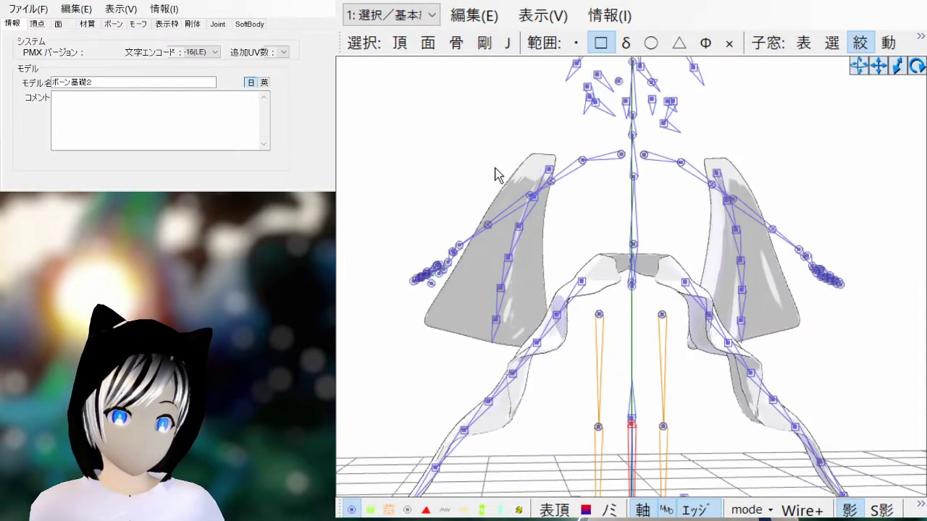
pyautogui.scroll(-3, 669, 212)
pyautogui.moveTo(633, 225); pyautogui.dragTo(713, 315, button='right')
pyautogui.moveTo(711, 308); pyautogui.dragTo(675, 252, button='middle')
pyautogui.moveTo(675, 252); pyautogui.dragTo(675, 254, button='right')
pyautogui.moveTo(675, 255); pyautogui.dragTo(681, 272, button='middle')
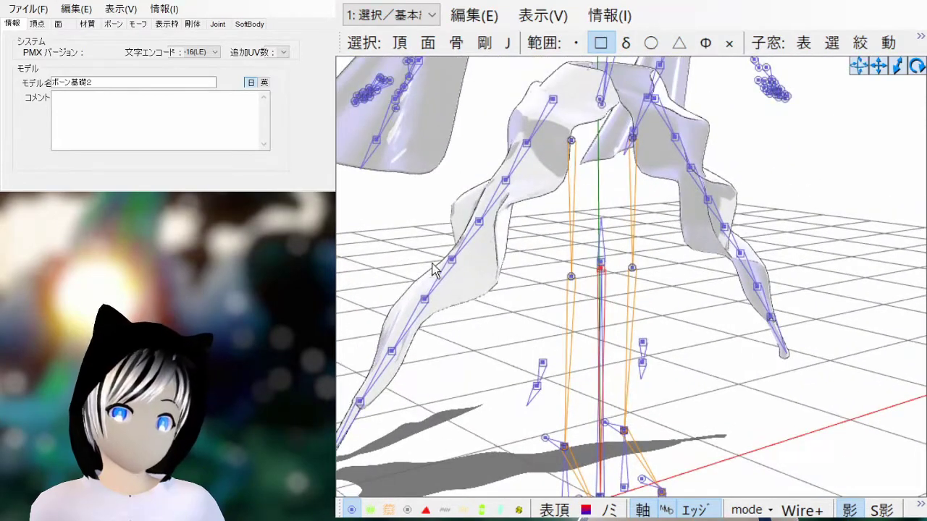
# - Select the bone ひらひら.001 and inspect its vertex weights on the skirt cloth in weight mode
pyautogui.click(113, 24)
pyautogui.click(56, 84)
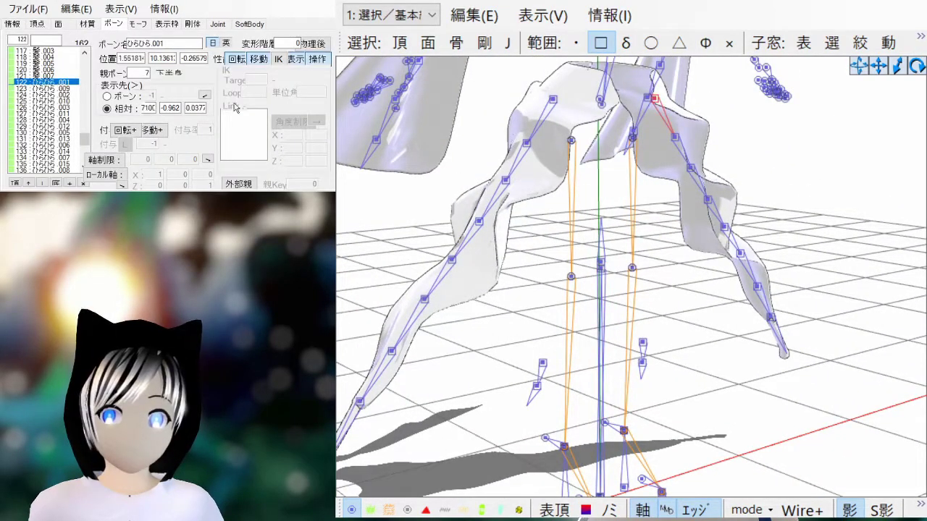
pyautogui.press('2')
pyautogui.scroll(2, 645, 215)
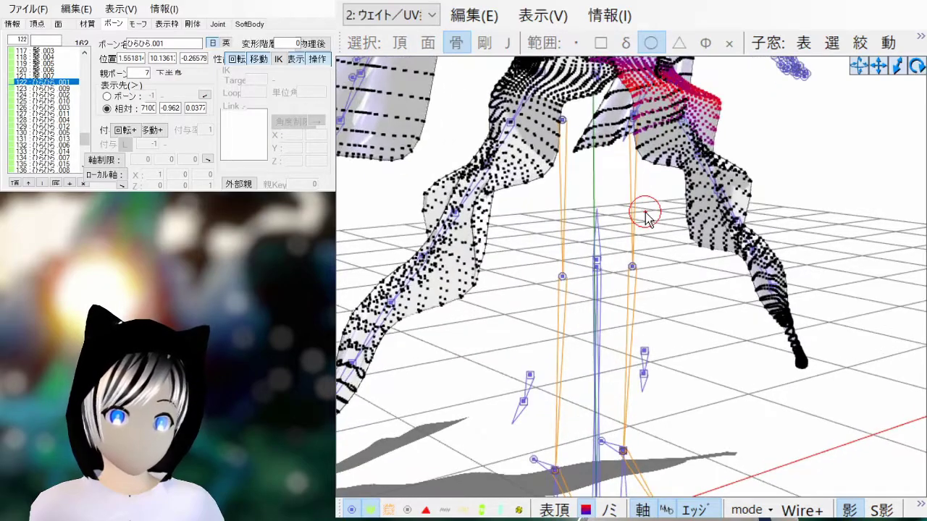
pyautogui.moveTo(645, 152); pyautogui.dragTo(649, 227, button='middle')
pyautogui.moveTo(650, 228)
pyautogui.mouseDown(button='right')
pyautogui.moveTo(586, 227)
pyautogui.moveTo(570, 246)
pyautogui.moveTo(666, 230)
pyautogui.mouseUp(button='right')
pyautogui.scroll(3, 572, 247)
pyautogui.scroll(3, 696, 247)
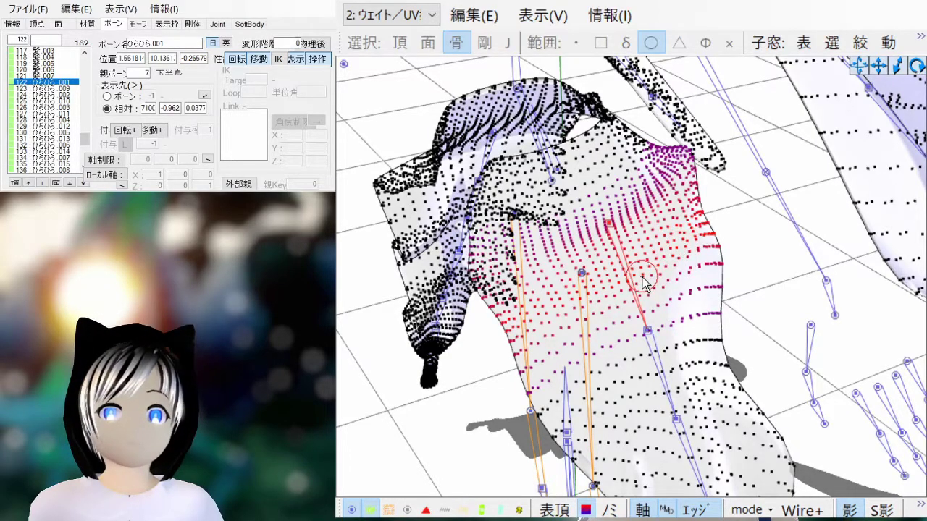
pyautogui.scroll(-1, 643, 279)
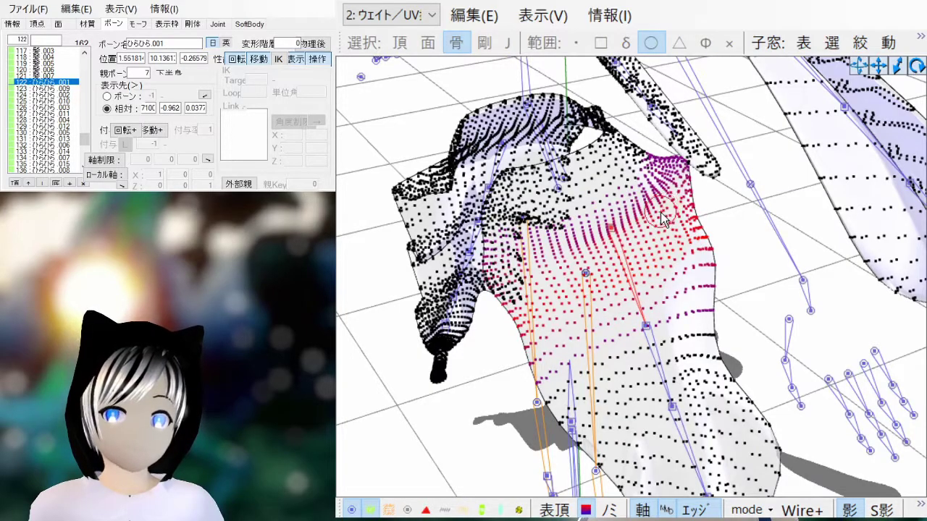
# - Inspect the skirt cloth weights of the bones ひらひら.009 and ひらひら.002
pyautogui.press('Down')
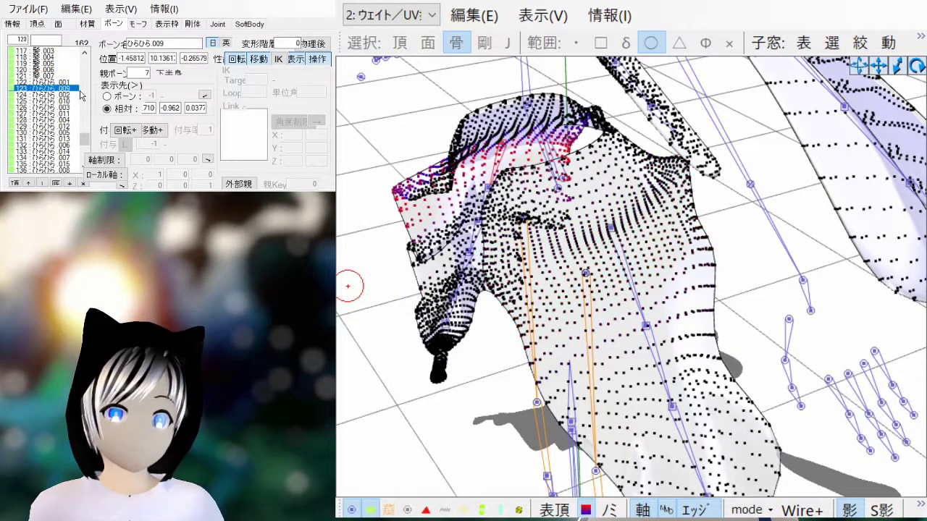
pyautogui.moveTo(348, 286); pyautogui.dragTo(608, 245, button='right')
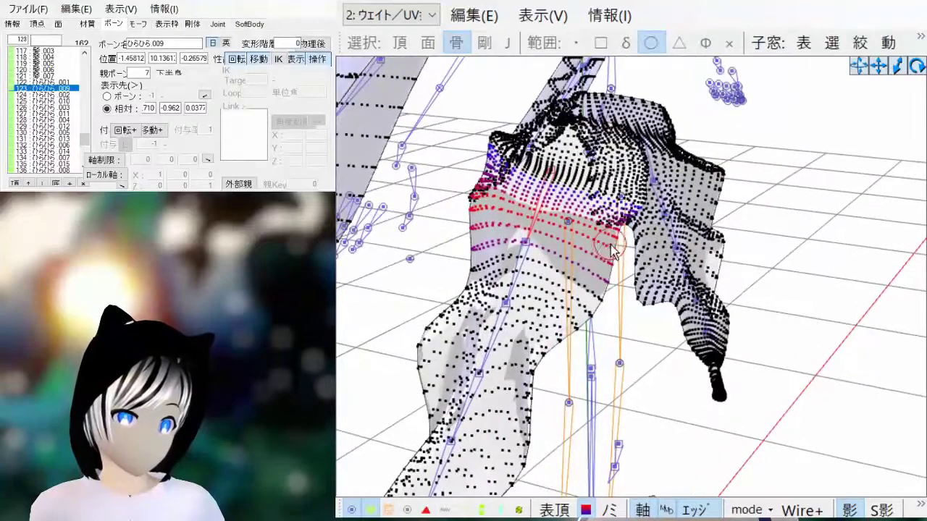
pyautogui.click(66, 94)
pyautogui.moveTo(599, 244); pyautogui.dragTo(694, 262, button='right')
pyautogui.moveTo(779, 181); pyautogui.dragTo(742, 248, button='middle')
pyautogui.scroll(-3, 24, 153)
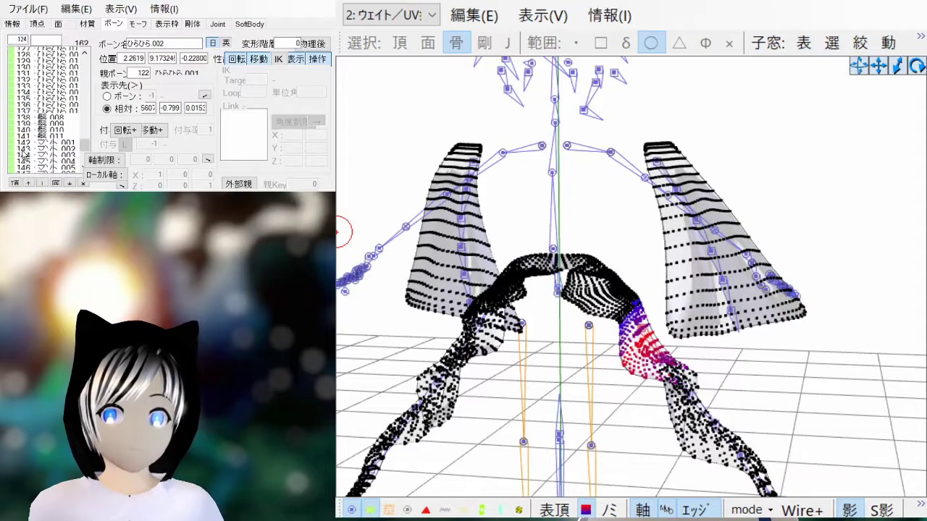
# - Inspect the cape weights of the bones マント.002, マント.003 and マント.004, ending on マント.002
pyautogui.click(47, 158)
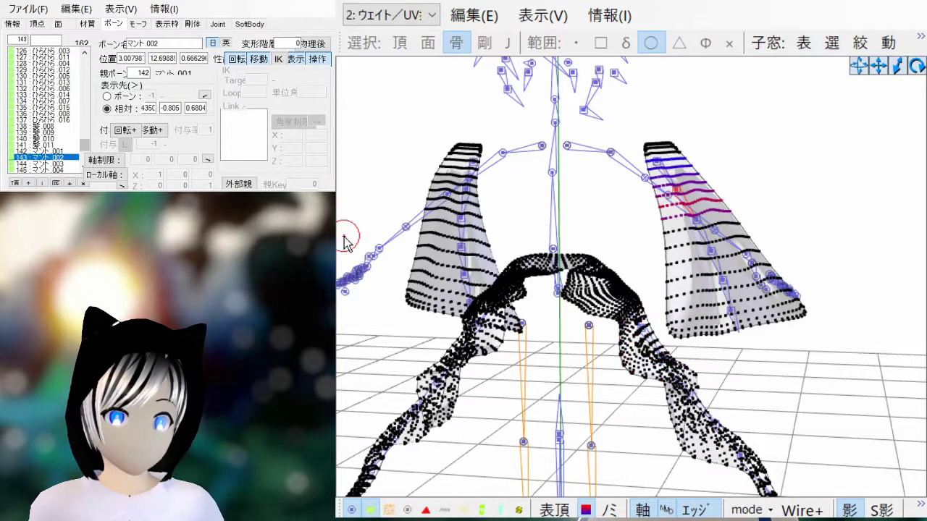
pyautogui.click(63, 165)
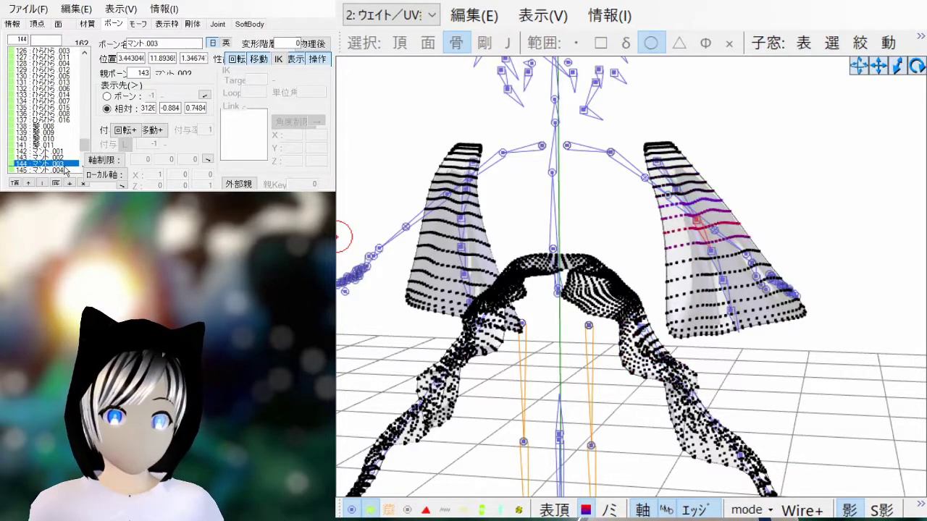
pyautogui.scroll(1, 728, 265)
pyautogui.moveTo(728, 265); pyautogui.dragTo(710, 267, button='middle')
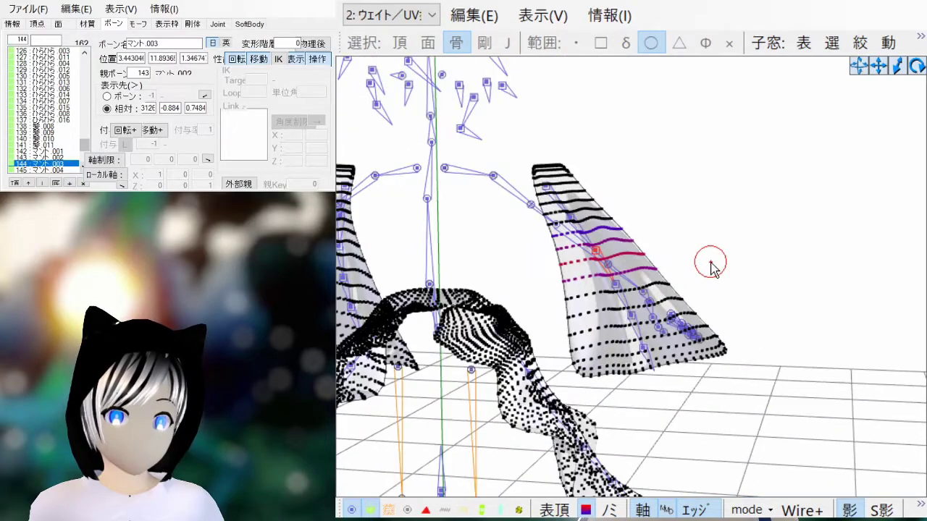
pyautogui.scroll(2, 681, 246)
pyautogui.scroll(2, 676, 247)
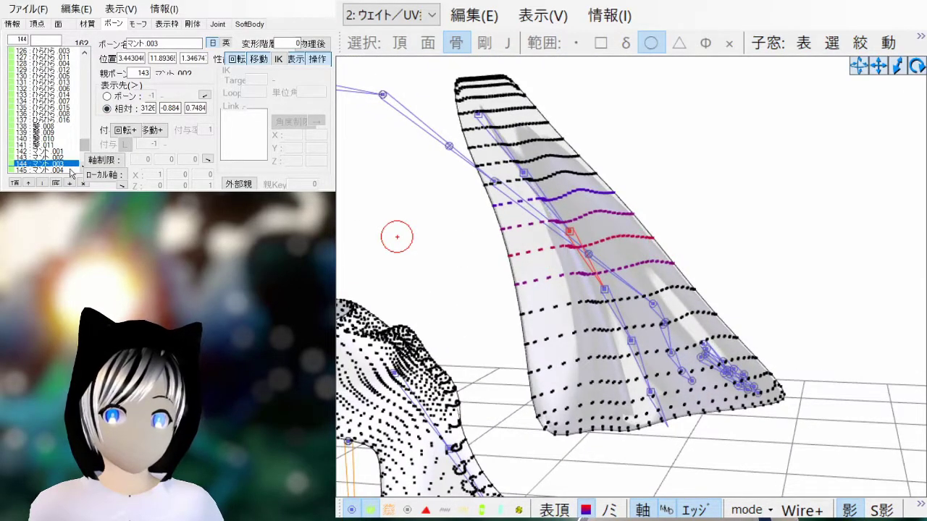
pyautogui.click(63, 170)
pyautogui.click(63, 164)
pyautogui.click(63, 158)
pyautogui.scroll(-2, 409, 177)
pyautogui.scroll(-5, 462, 197)
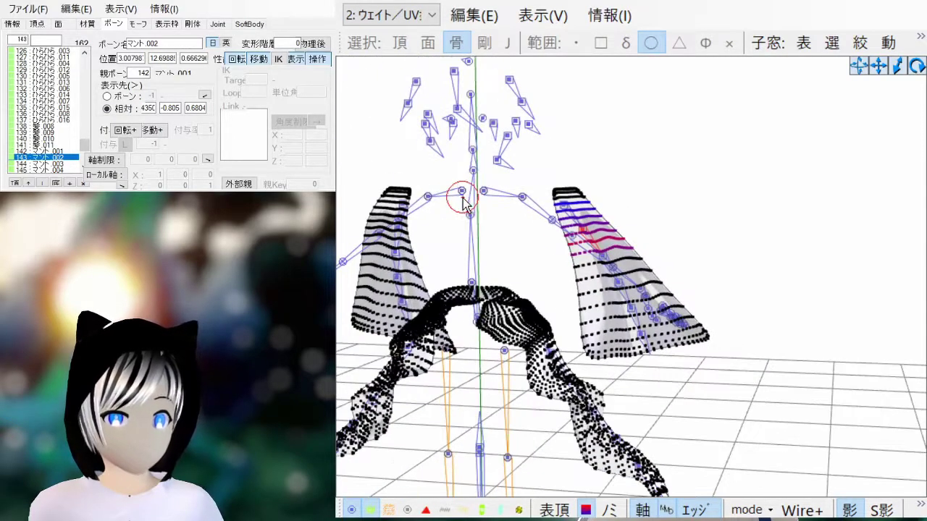
pyautogui.moveTo(465, 197); pyautogui.dragTo(481, 195, button='right')
pyautogui.moveTo(480, 195); pyautogui.dragTo(502, 196, button='middle')
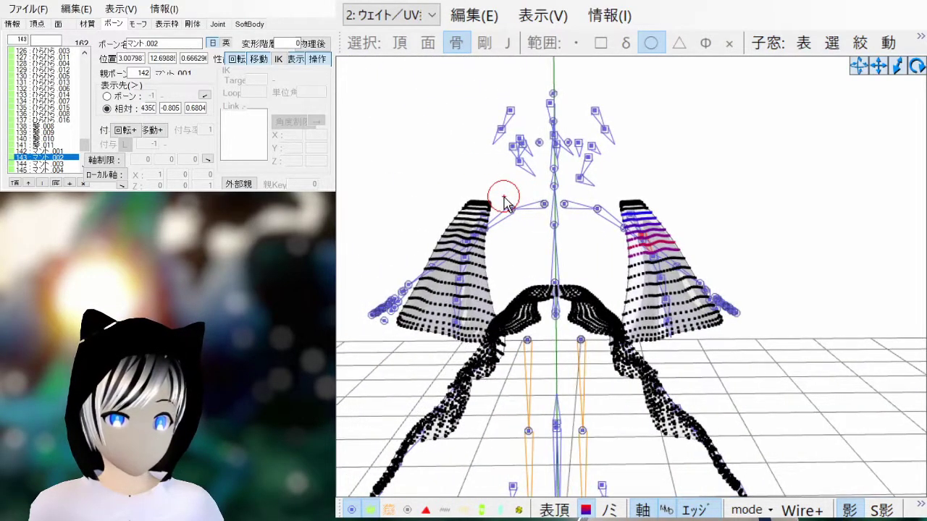
pyautogui.scroll(2, 503, 197)
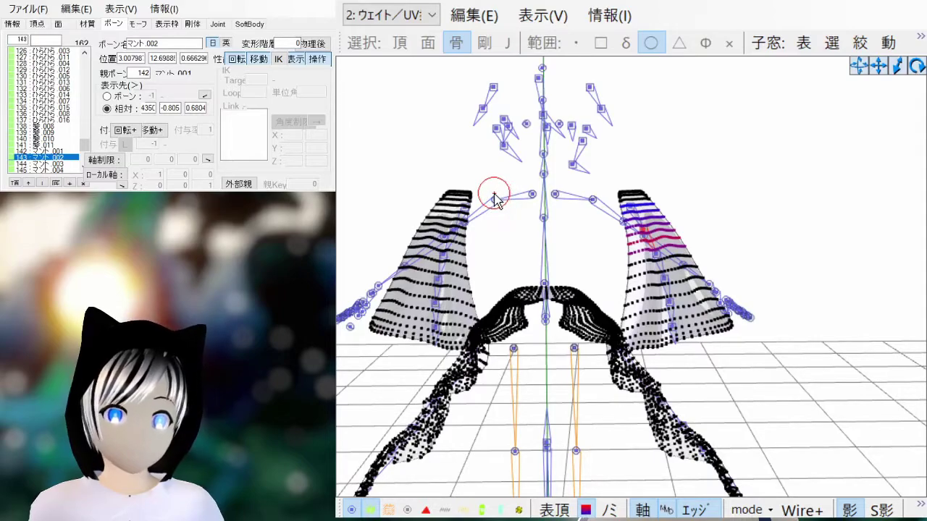
# - Leave weight mode, select the rigid body ひらひら.001, and show all of the model's materials again
pyautogui.click(191, 24)
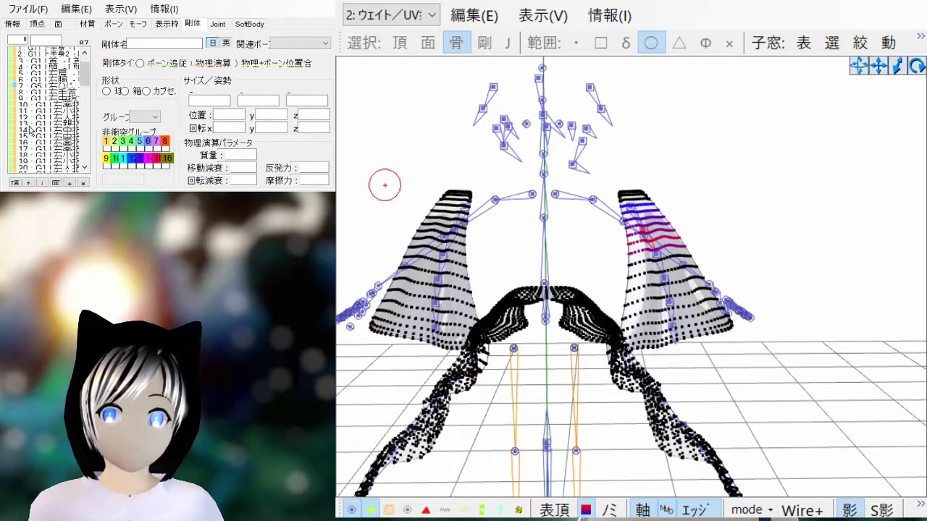
pyautogui.scroll(-16, 30, 129)
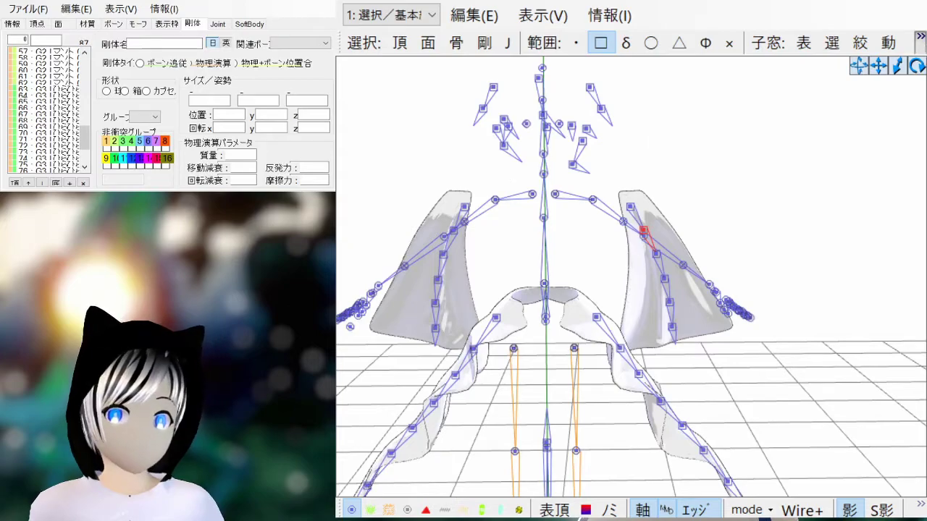
pyautogui.click(858, 42)
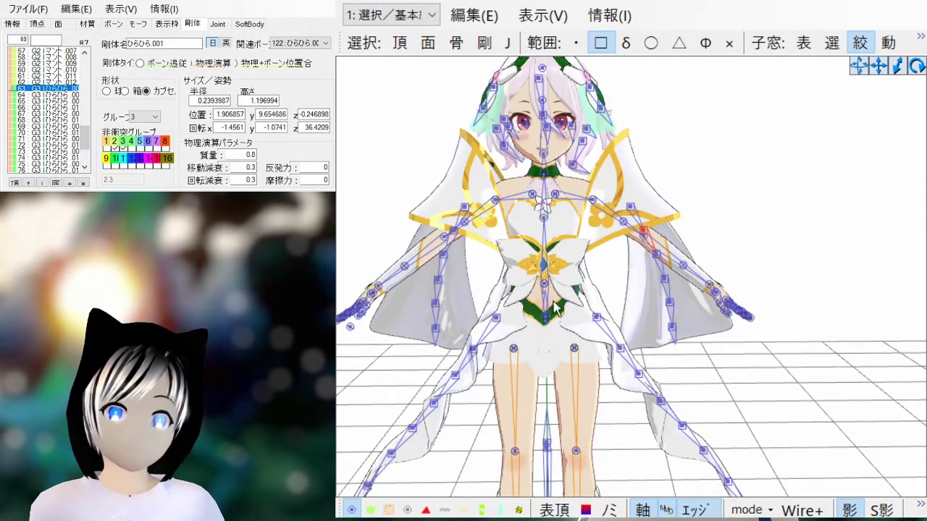
pyautogui.moveTo(685, 194); pyautogui.dragTo(656, 208, button='right')
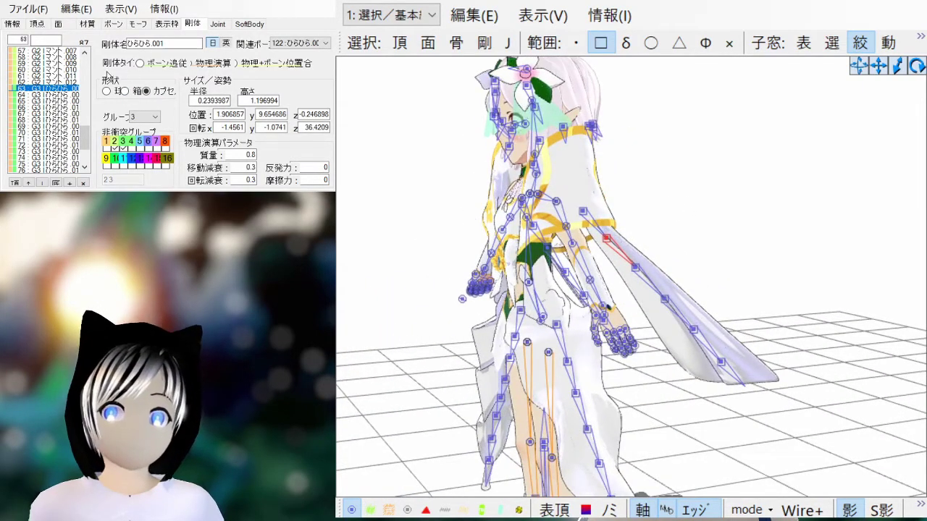
pyautogui.moveTo(410, 123); pyautogui.dragTo(521, 139, button='right')
pyautogui.scroll(4, 46, 84)
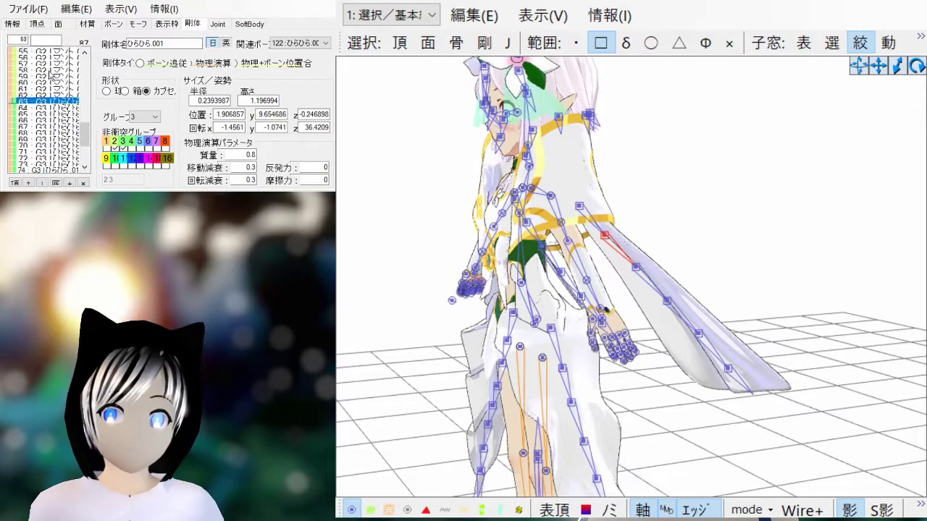
# - Inspect the size, group and physics parameters of the cape rigid bodies マント.001 to マント.012, ending on マント.002
pyautogui.click(63, 88)
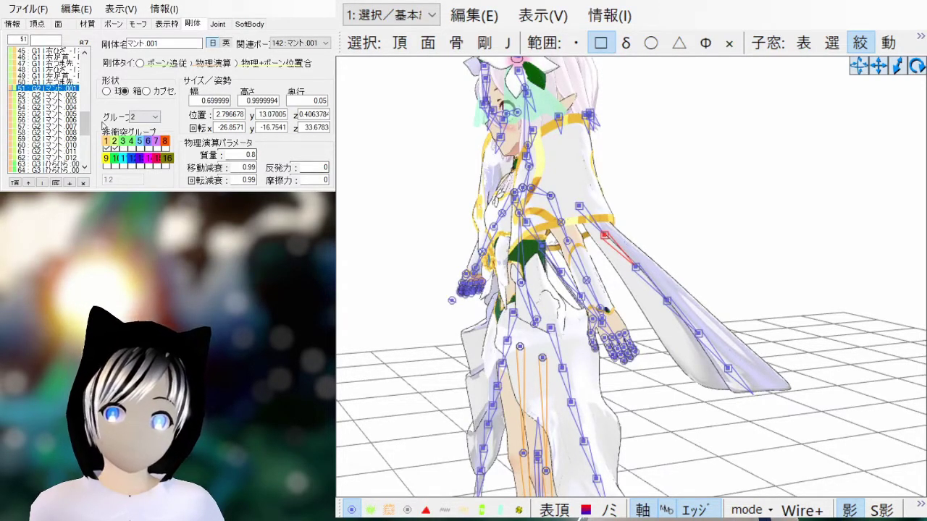
pyautogui.click(64, 107)
pyautogui.click(70, 120)
pyautogui.click(73, 133)
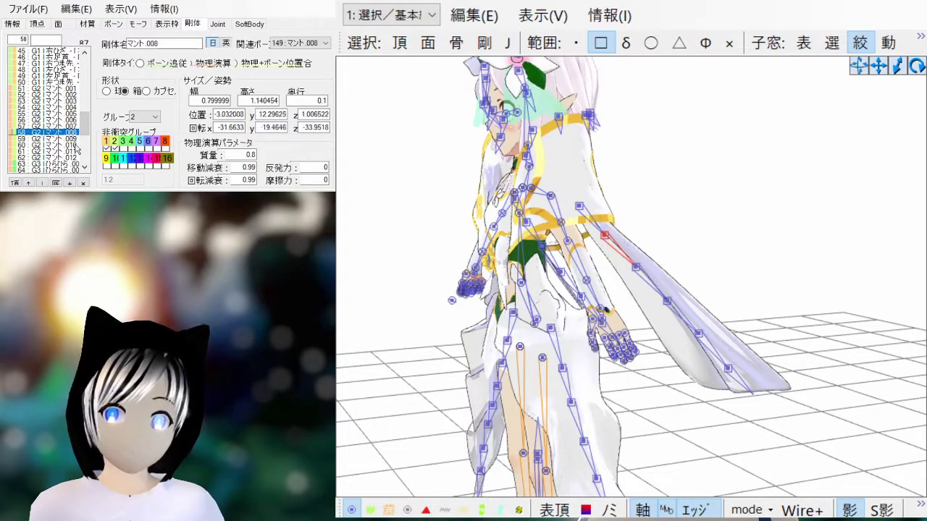
pyautogui.click(73, 158)
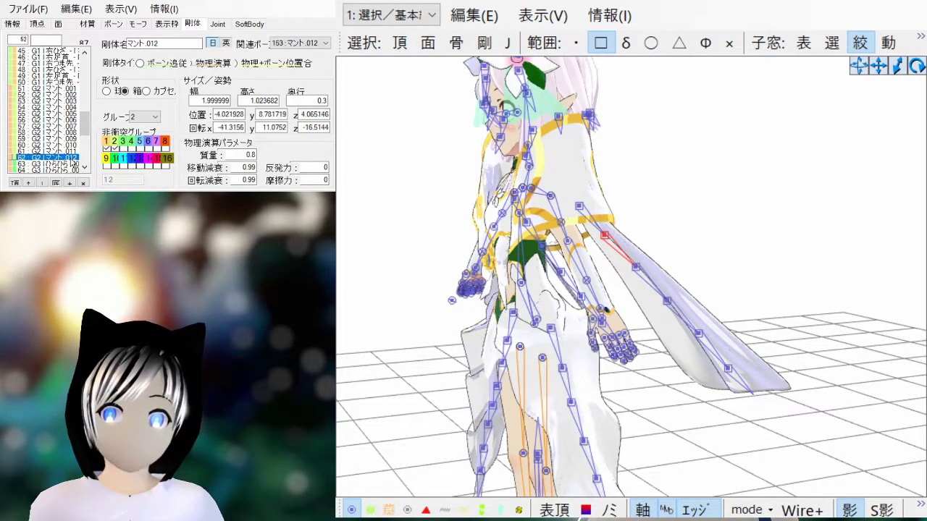
pyautogui.click(79, 95)
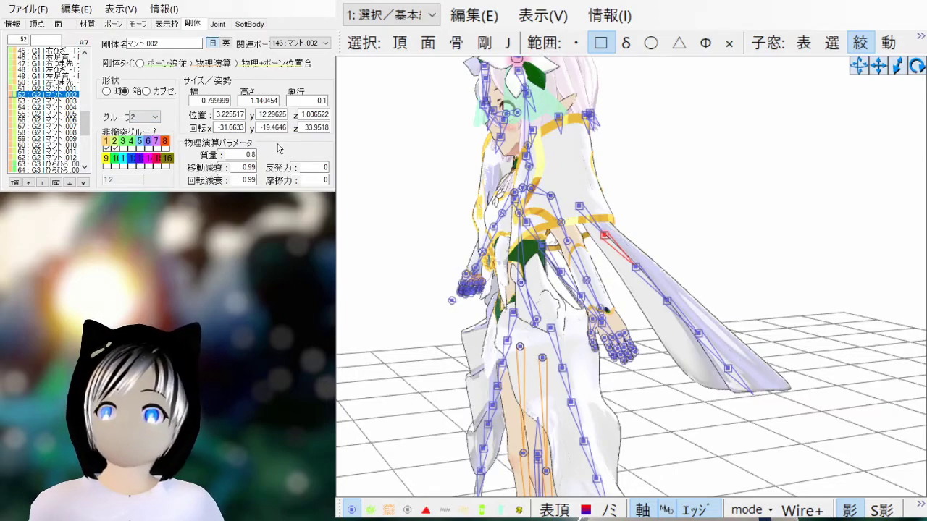
# - Examine the arrangement of the cape and skirt bones from the back, side and front of the model
pyautogui.moveTo(685, 296)
pyautogui.mouseDown(button='right')
pyautogui.moveTo(759, 294)
pyautogui.moveTo(724, 295)
pyautogui.moveTo(742, 302)
pyautogui.moveTo(727, 304)
pyautogui.moveTo(685, 297)
pyautogui.mouseUp(button='right')
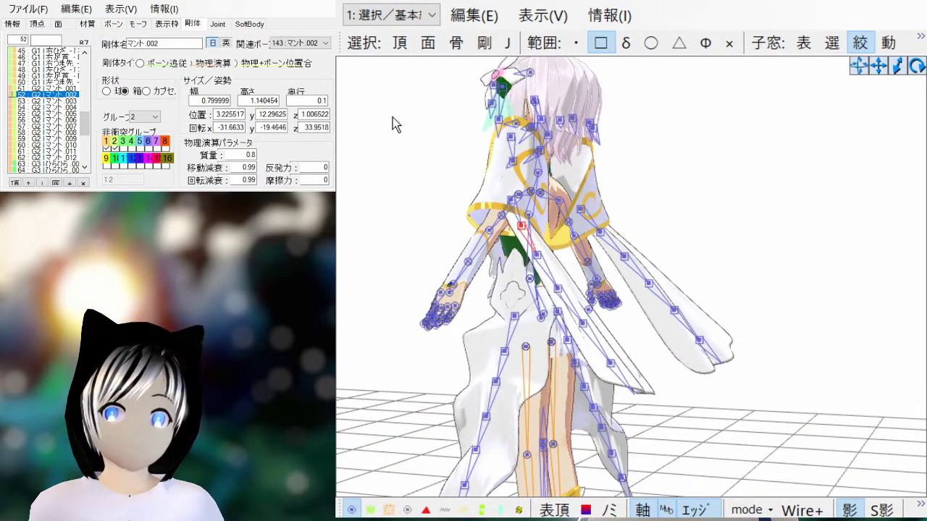
pyautogui.moveTo(574, 250); pyautogui.dragTo(675, 243, button='right')
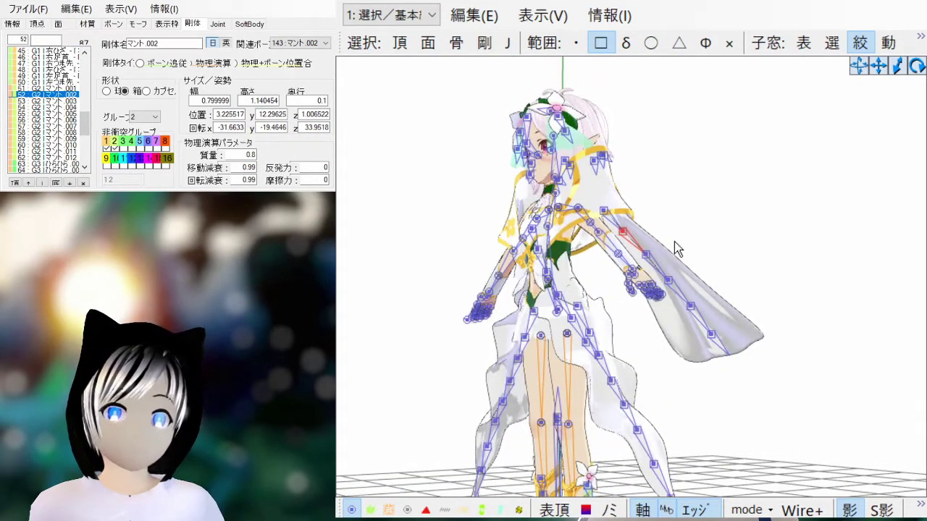
pyautogui.moveTo(694, 306); pyautogui.dragTo(642, 321, button='right')
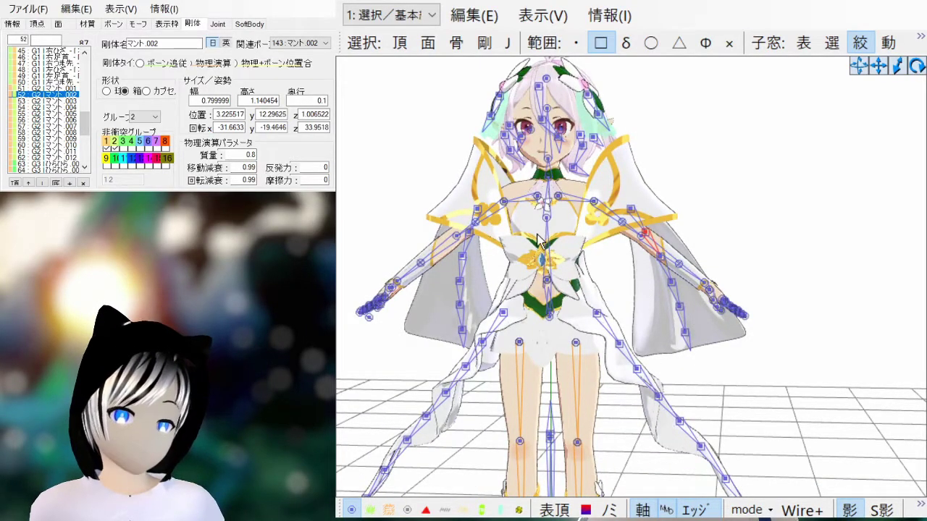
pyautogui.scroll(1, 690, 315)
pyautogui.moveTo(689, 315); pyautogui.dragTo(696, 304, button='right')
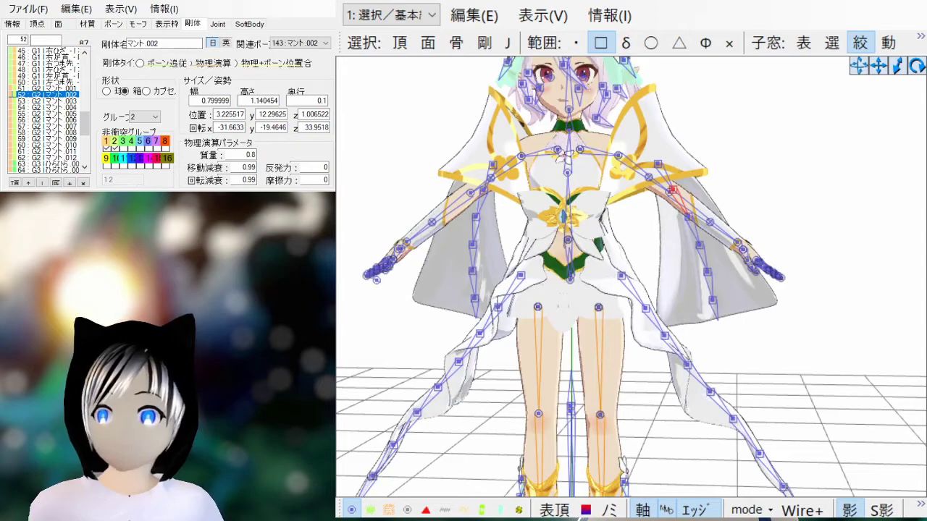
pyautogui.moveTo(552, 218); pyautogui.dragTo(571, 233, button='right')
pyautogui.scroll(-1, 571, 233)
# - Inspect the parameters of the upper skirt rigid bodies, from ひらひら.001 to ひらひら.010
pyautogui.scroll(-2, 59, 116)
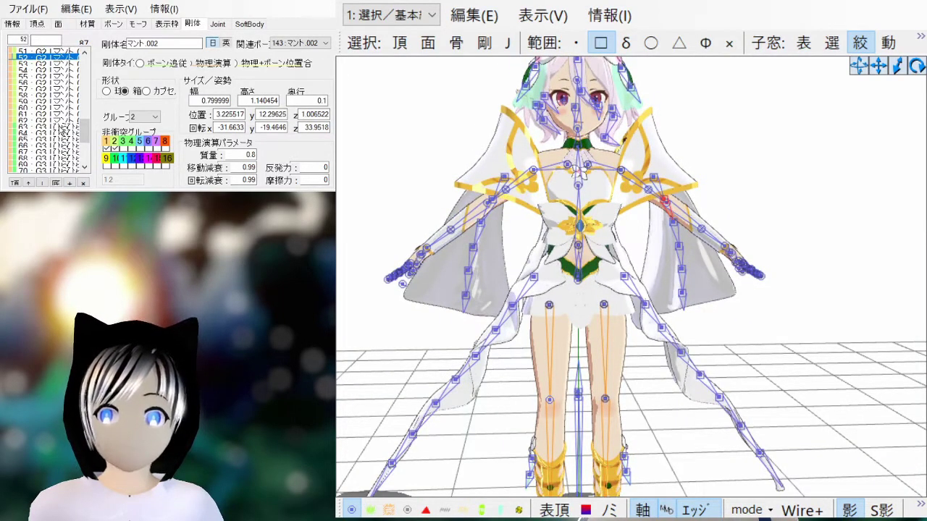
pyautogui.click(63, 126)
pyautogui.click(48, 132)
pyautogui.click(48, 144)
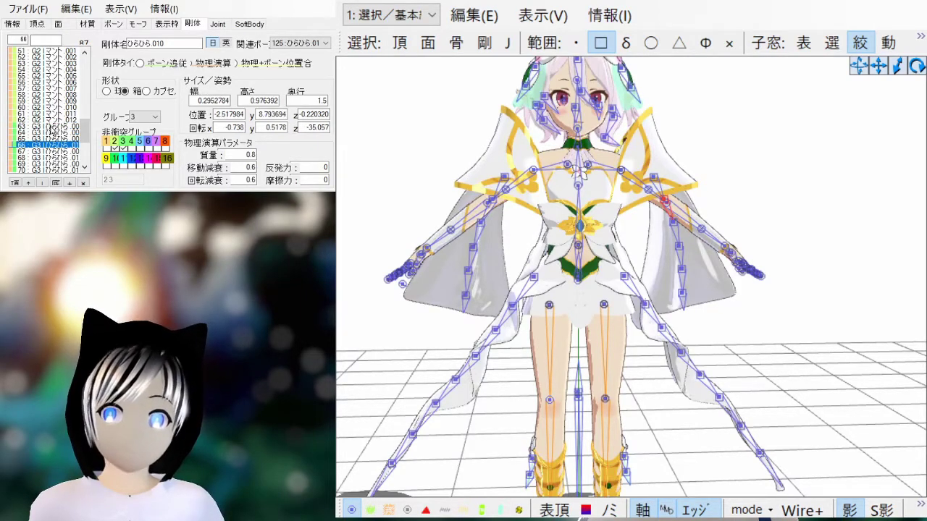
# - Select all the ひらひら skirt rigid bodies, entries 63 to 78, together
pyautogui.click(51, 127)
pyautogui.scroll(-5, 52, 131)
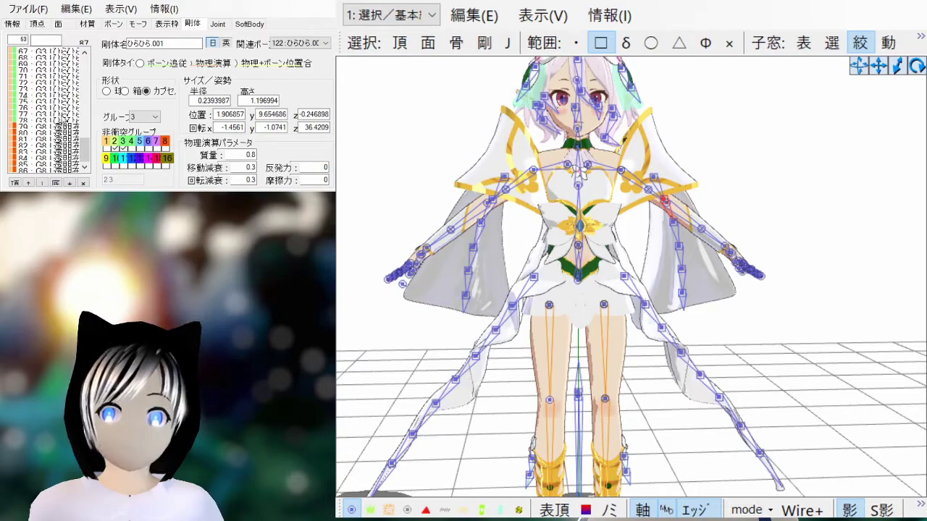
pyautogui.keyDown('shift'); pyautogui.click(64, 120); pyautogui.keyUp('shift')
pyautogui.scroll(2, 50, 105)
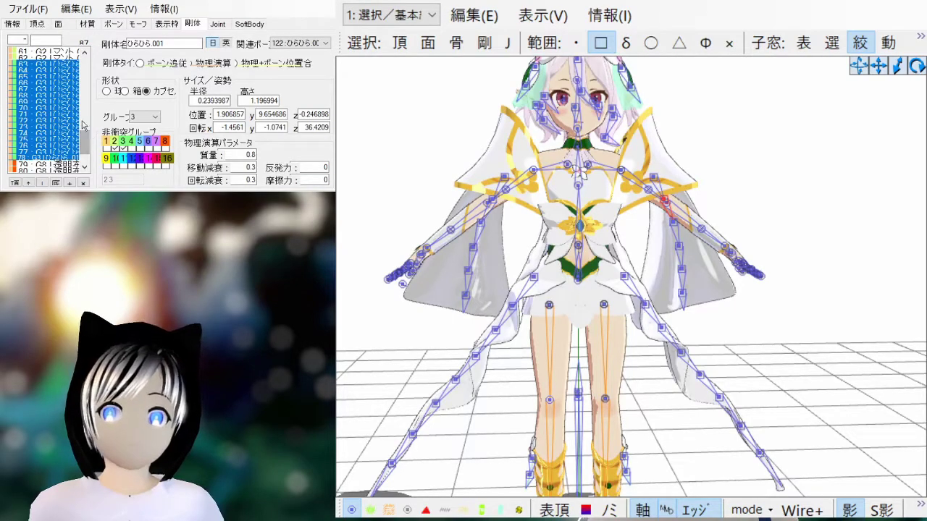
# - Compare the damping and shape of individual skirt rigid bodies, including ひらひら.004, and return to ひらひら.001
pyautogui.click(58, 70)
pyautogui.click(55, 82)
pyautogui.click(53, 88)
pyautogui.click(55, 64)
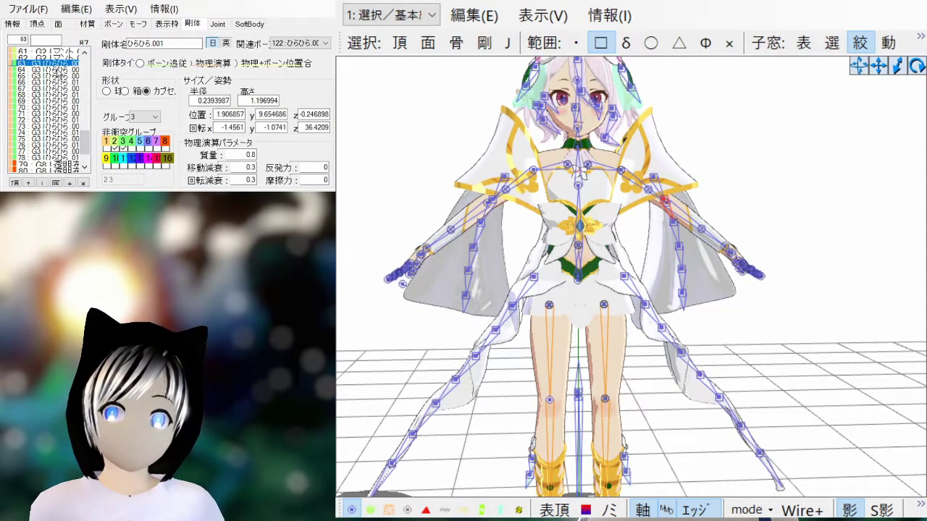
pyautogui.click(61, 101)
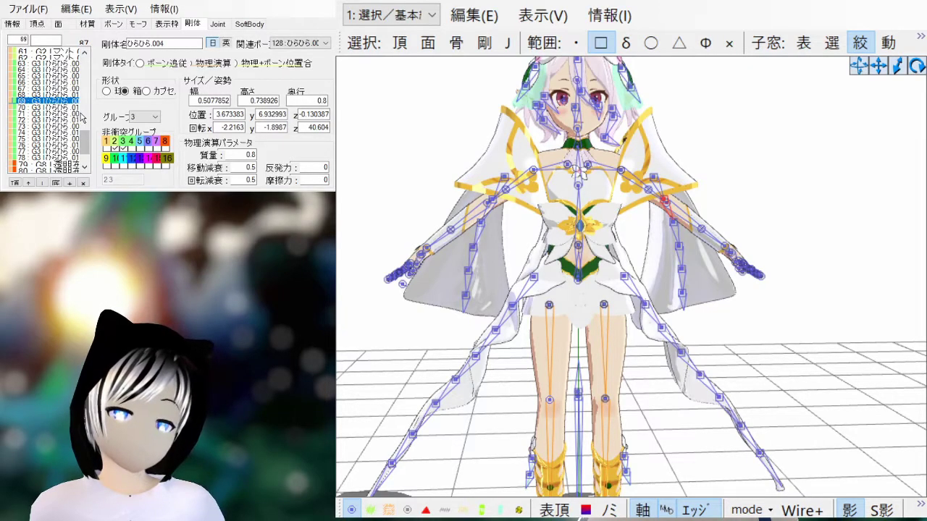
pyautogui.click(48, 64)
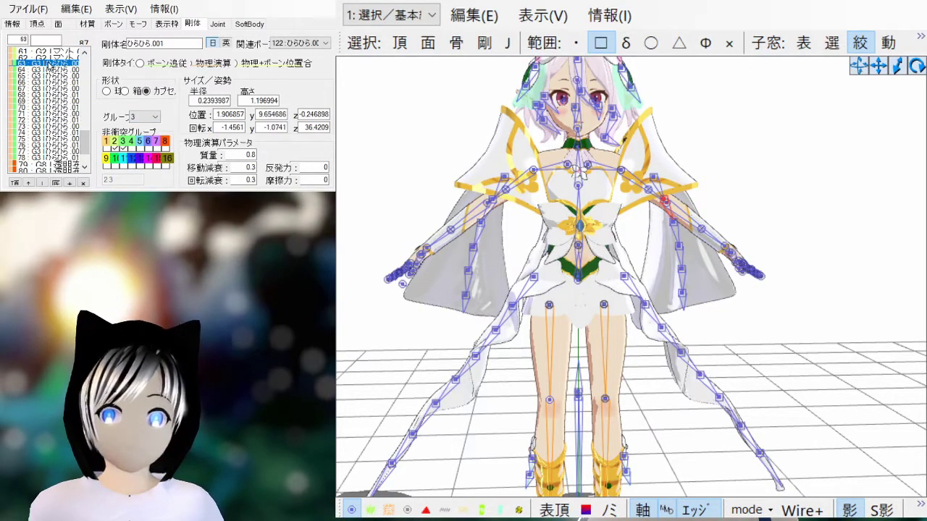
# - Display the rigid bodies on the model and select the uppermost skirt pair, entries 63 and 64, to examine their shape
pyautogui.click(484, 43)
pyautogui.scroll(3, 665, 216)
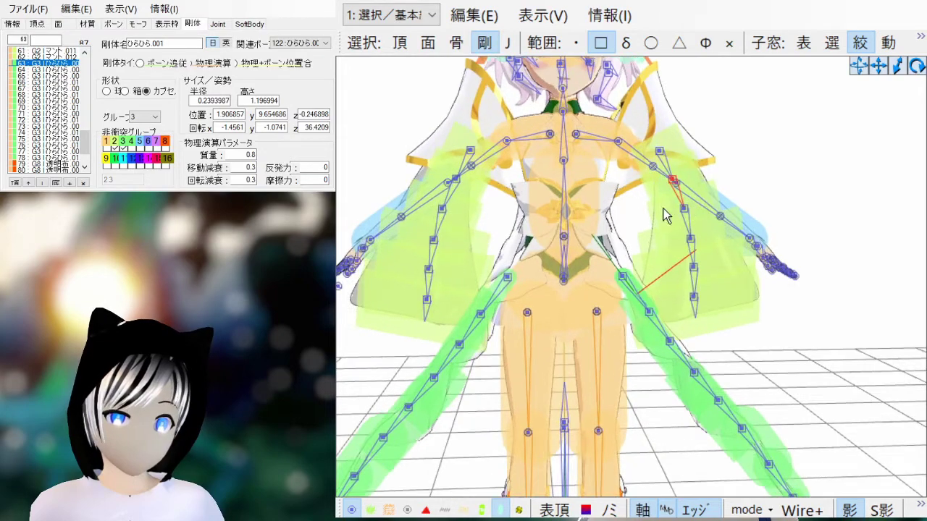
pyautogui.scroll(1, 663, 209)
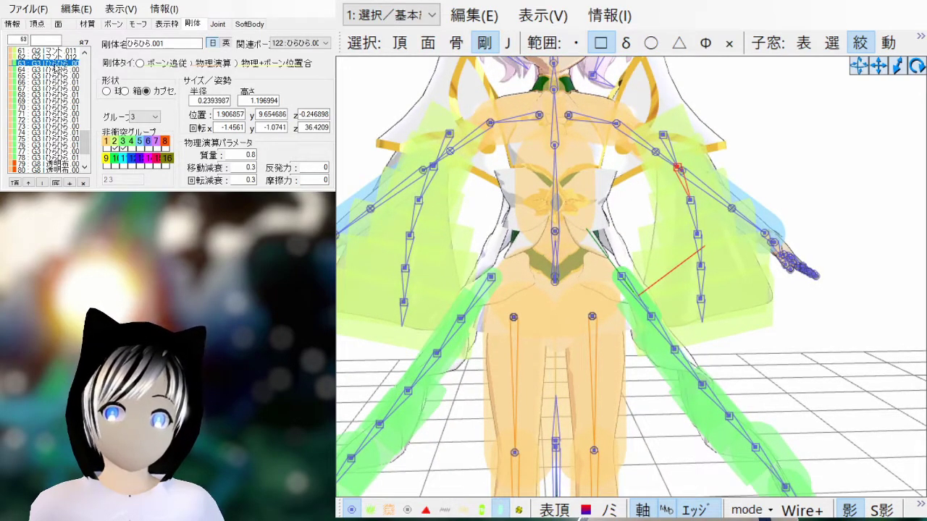
pyautogui.scroll(2, 619, 304)
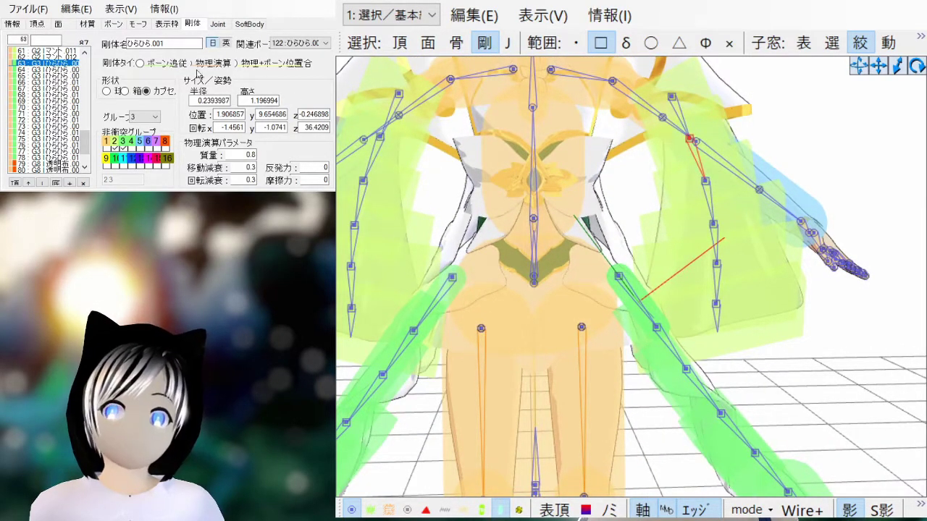
pyautogui.keyDown('shift'); pyautogui.click(62, 70); pyautogui.keyUp('shift')
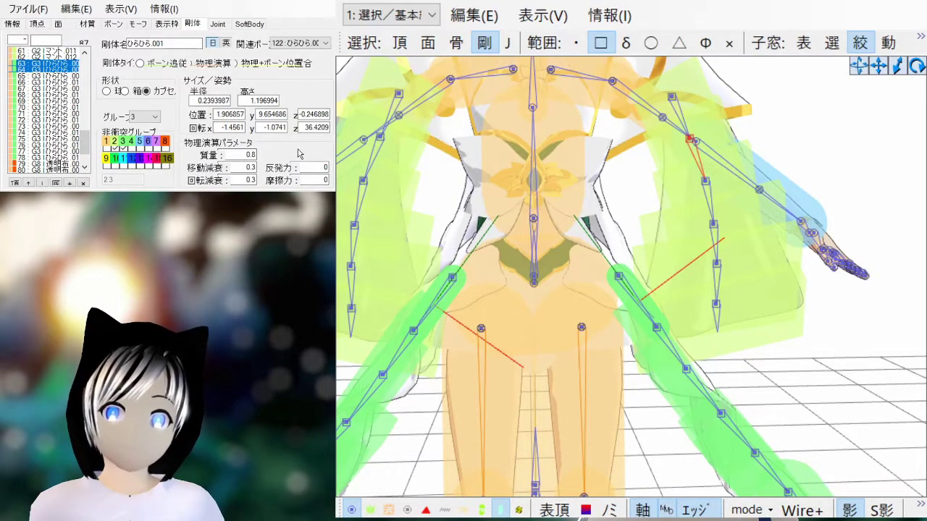
pyautogui.scroll(-2, 603, 267)
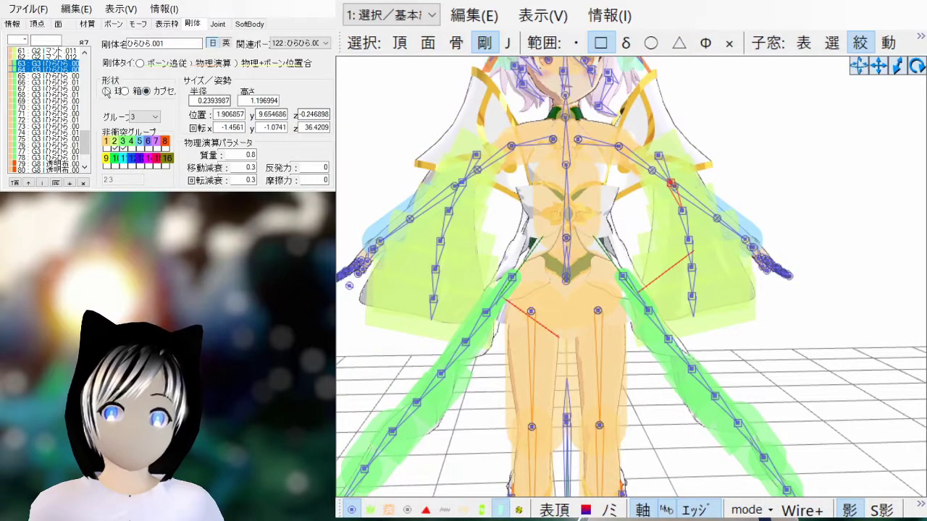
pyautogui.scroll(-2, 502, 293)
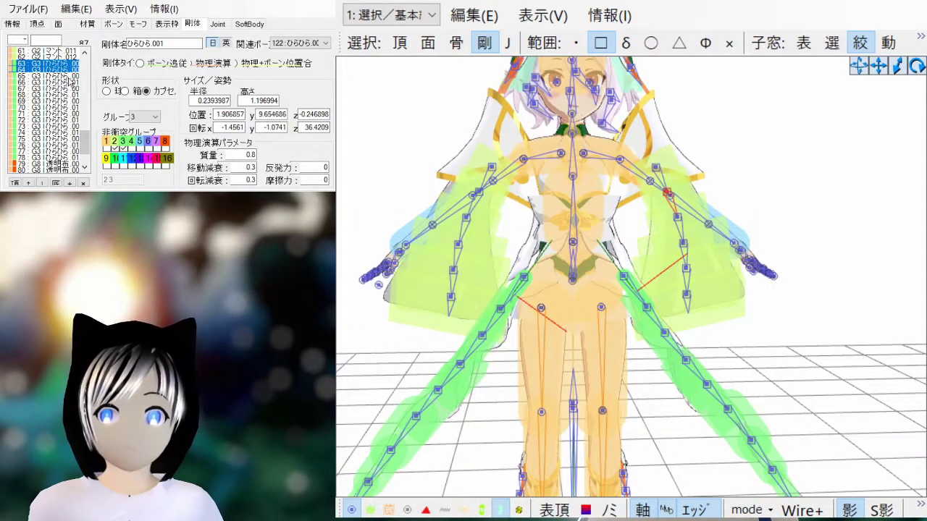
# - Inspect the skirt rigid bodies 65 to 74 as a group, and the lowest pair 77 and 78 at the cloth tips
pyautogui.click(67, 75)
pyautogui.keyDown('shift'); pyautogui.click(55, 134); pyautogui.keyUp('shift')
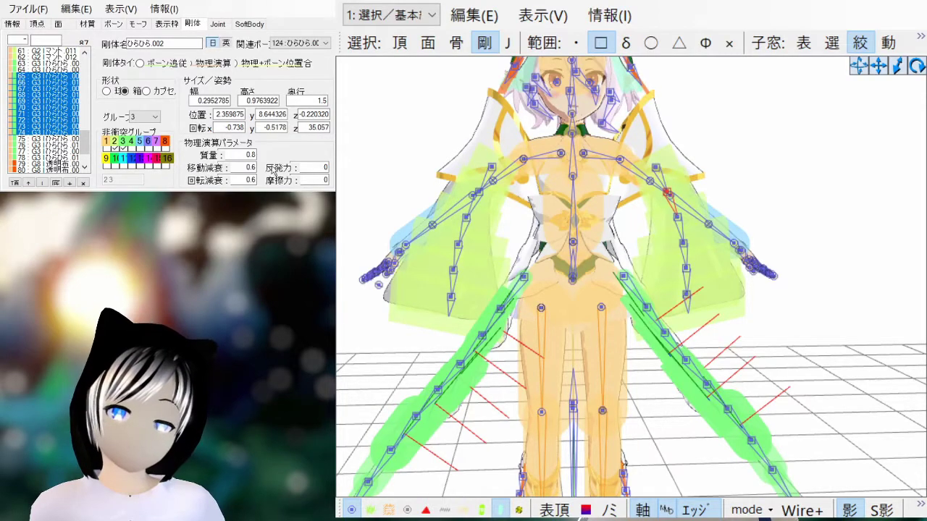
pyautogui.click(70, 152)
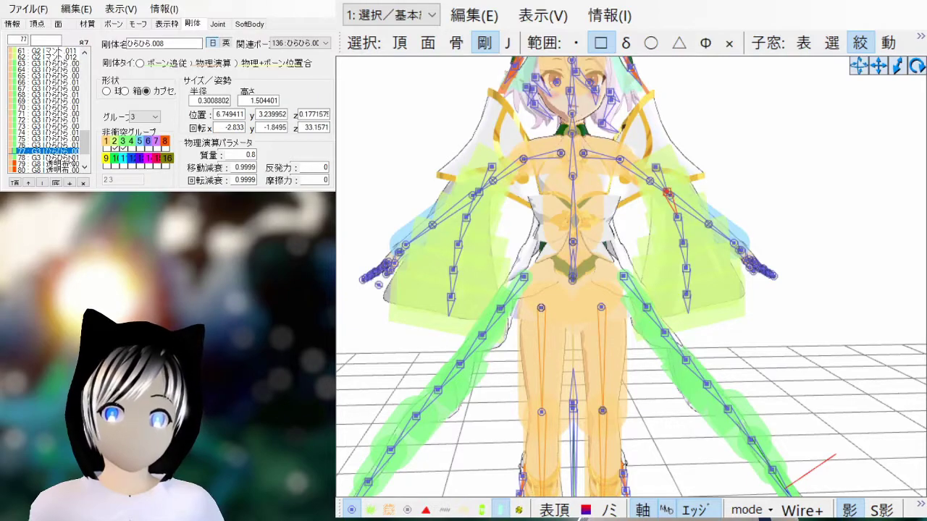
pyautogui.keyDown('shift'); pyautogui.click(68, 157); pyautogui.keyUp('shift')
pyautogui.scroll(-3, 615, 320)
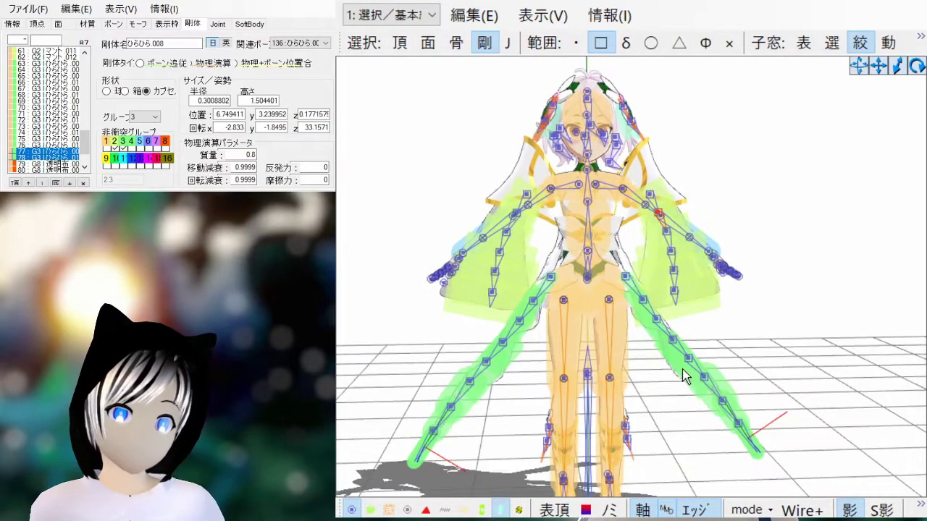
pyautogui.moveTo(717, 414); pyautogui.dragTo(694, 336, button='middle')
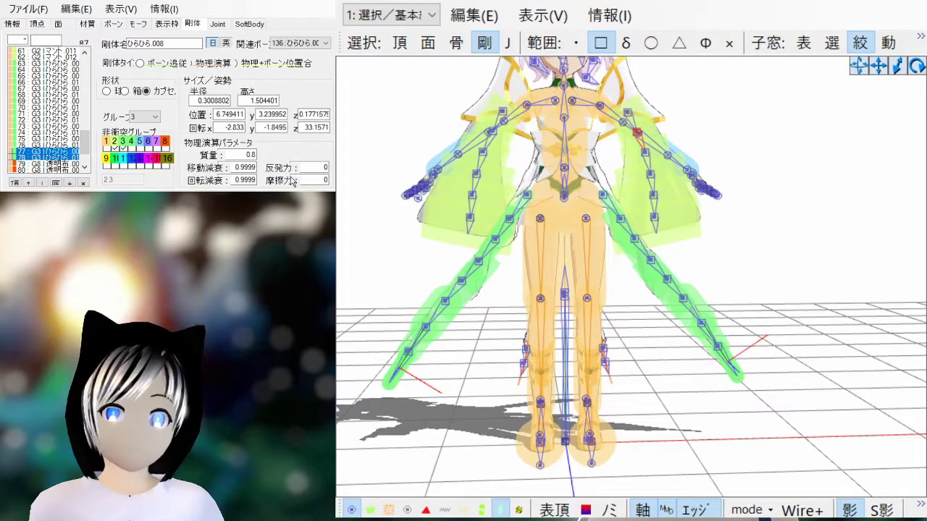
pyautogui.scroll(-4, 585, 265)
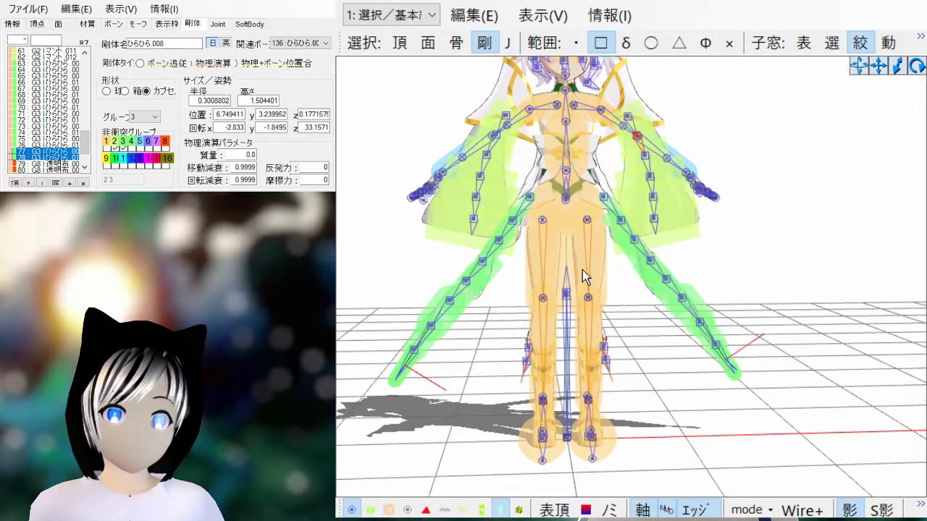
pyautogui.moveTo(634, 360); pyautogui.dragTo(627, 337, button='right')
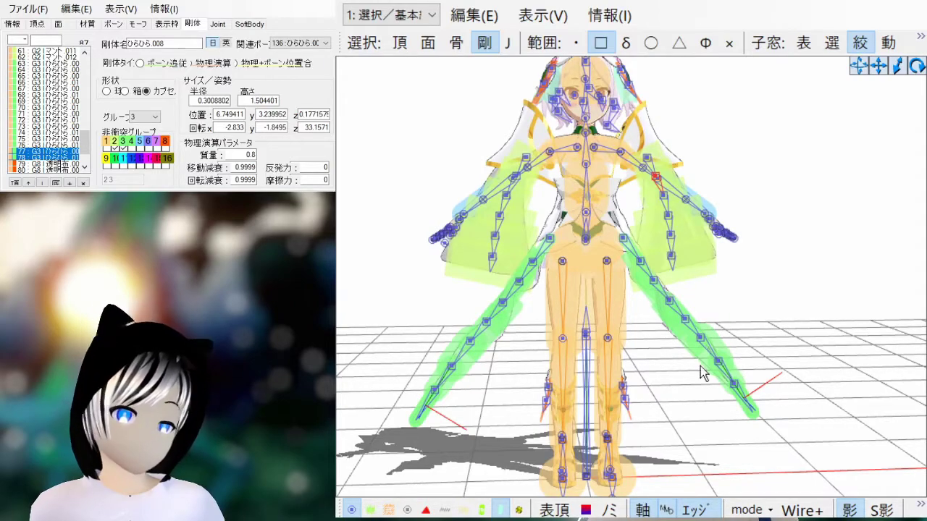
pyautogui.scroll(1, 677, 355)
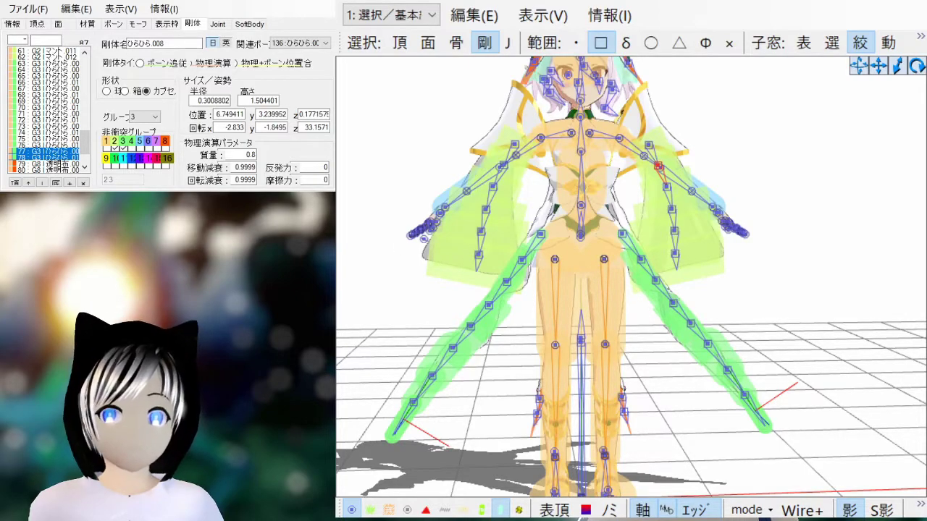
# - Inspect the rotation limits of the cape joints マント.001 to マント.012 and of the skirt joint ひらひら.001
pyautogui.click(218, 24)
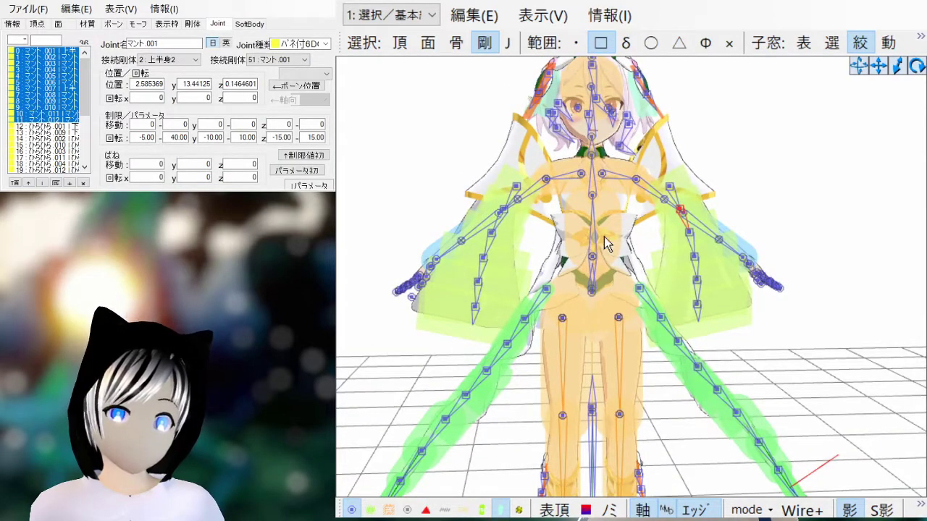
pyautogui.moveTo(606, 244); pyautogui.dragTo(677, 265, button='right')
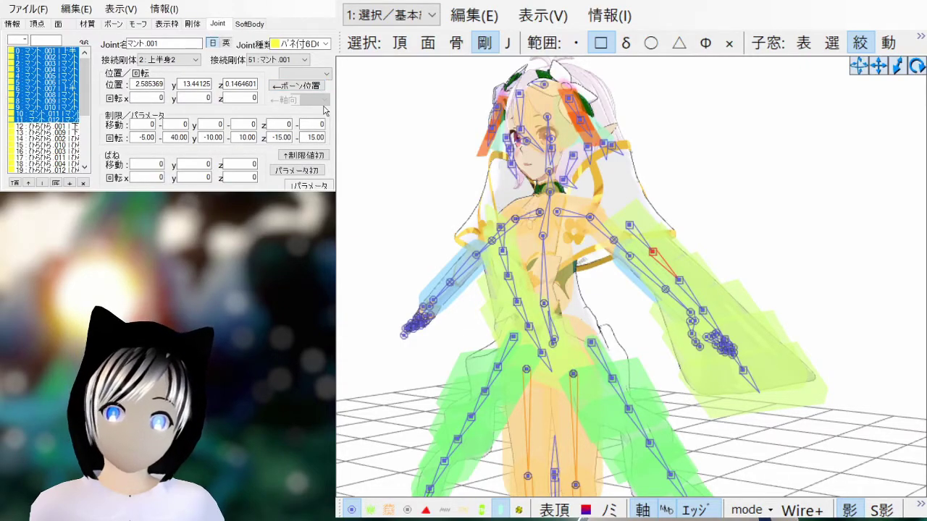
pyautogui.click(69, 126)
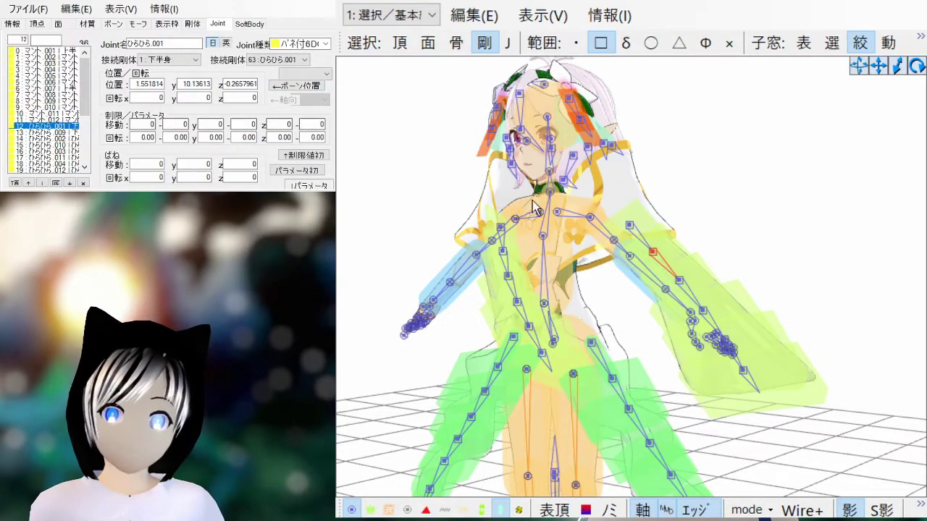
pyautogui.scroll(-3, 485, 203)
pyautogui.moveTo(582, 228); pyautogui.dragTo(662, 236, button='right')
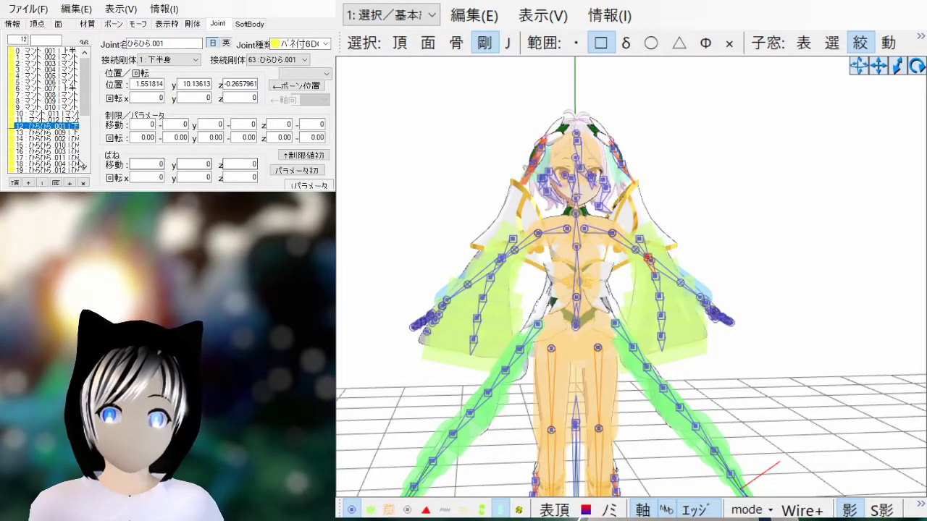
# - Display the joints instead of the rigid bodies and select all the ひらひら skirt joints, entries 12 to 27
pyautogui.scroll(-4, 86, 160)
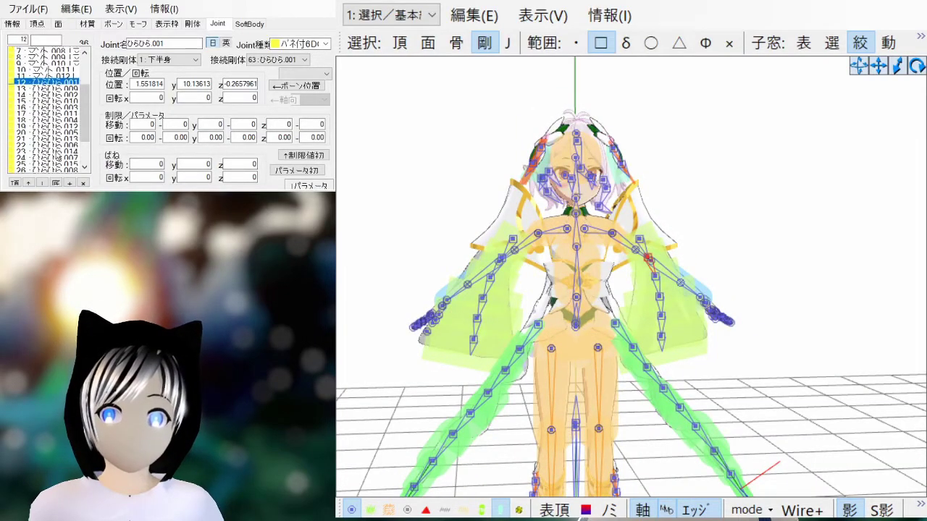
pyautogui.click(507, 43)
pyautogui.scroll(-1, 56, 102)
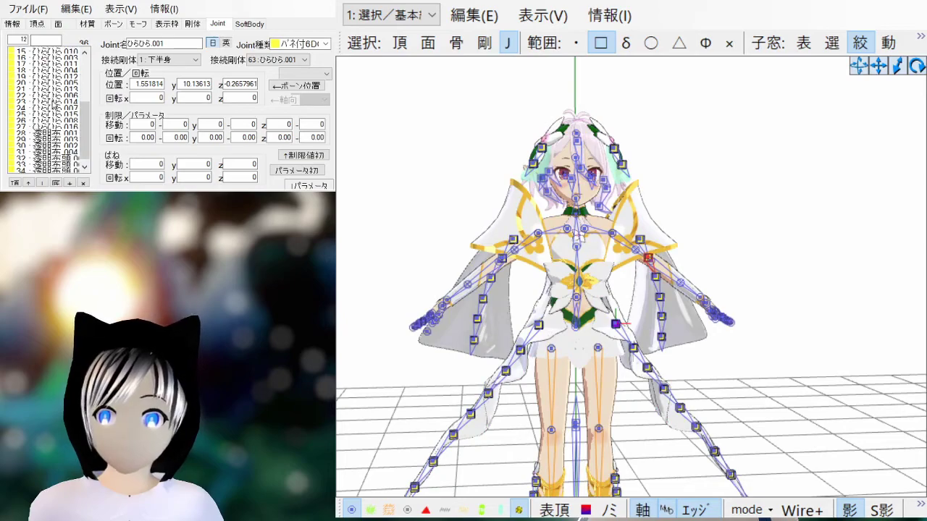
pyautogui.keyDown('shift'); pyautogui.click(56, 127); pyautogui.keyUp('shift')
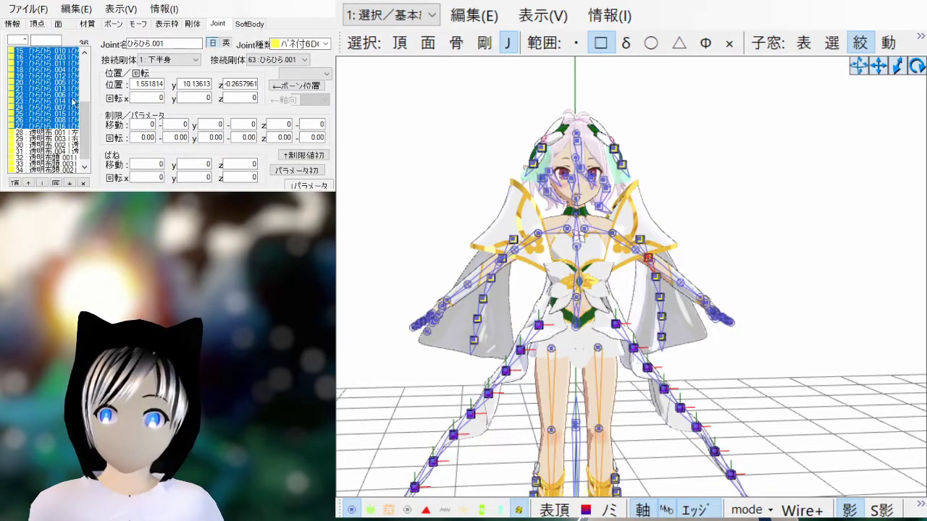
# - Go through the skirt joints from ひらひら.009 down to ひらひら.014 and inspect their rotation limits
pyautogui.scroll(2, 66, 99)
pyautogui.click(56, 76)
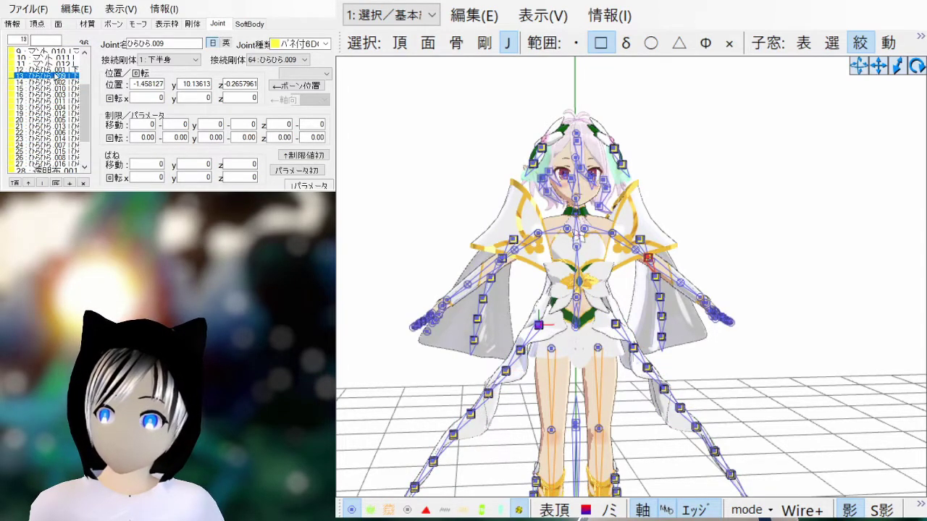
pyautogui.click(57, 95)
pyautogui.click(57, 102)
pyautogui.click(60, 114)
pyautogui.click(62, 126)
pyautogui.click(64, 138)
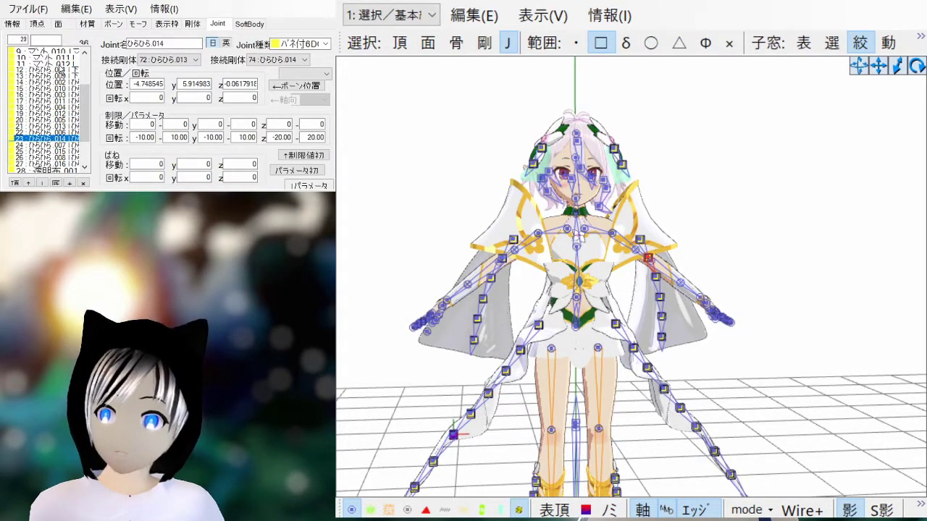
# - Examine the uppermost skirt joints ひらひら.001 and ひらひら.009 at the waist, individually and selected together as a pair
pyautogui.click(60, 69)
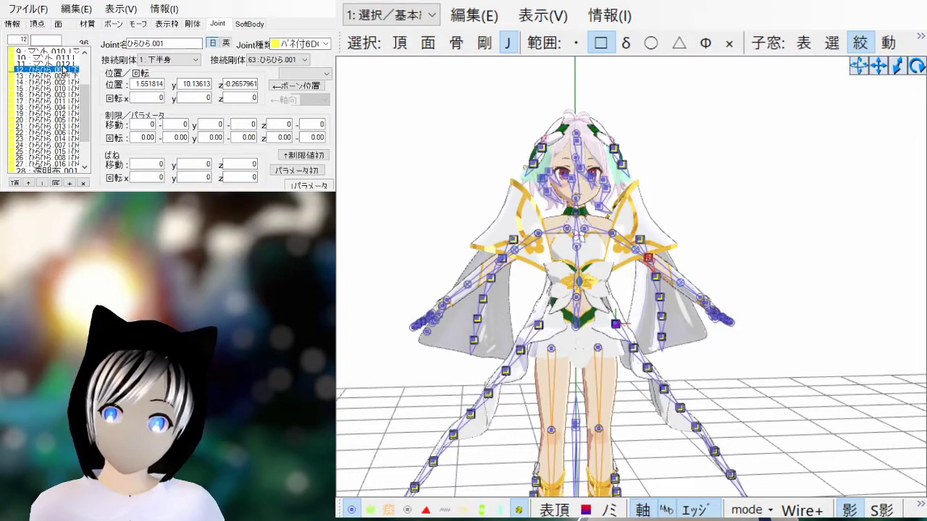
pyautogui.scroll(5, 507, 246)
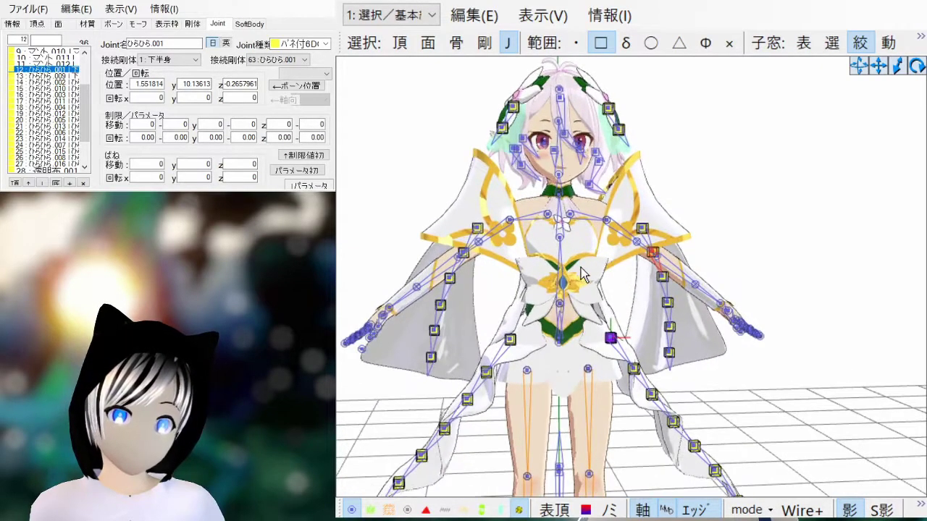
pyautogui.click(610, 345)
pyautogui.click(825, 184)
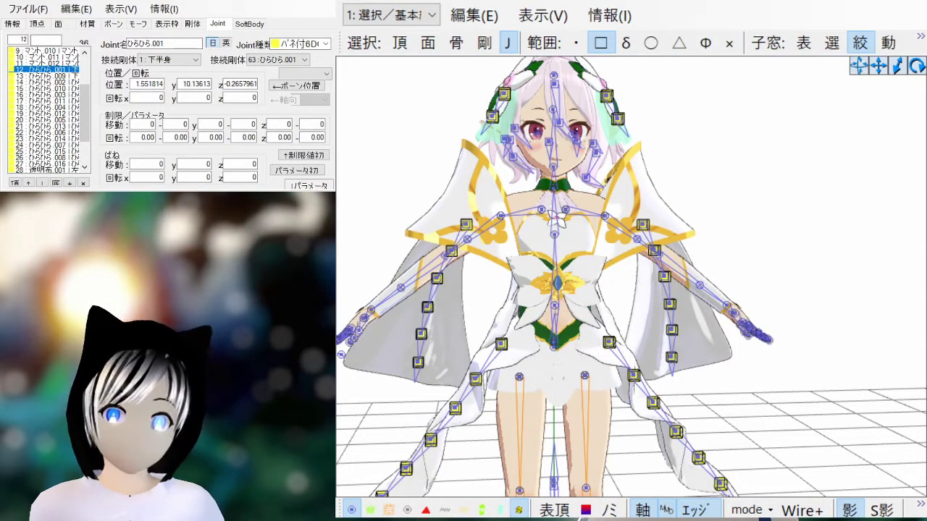
pyautogui.click(71, 76)
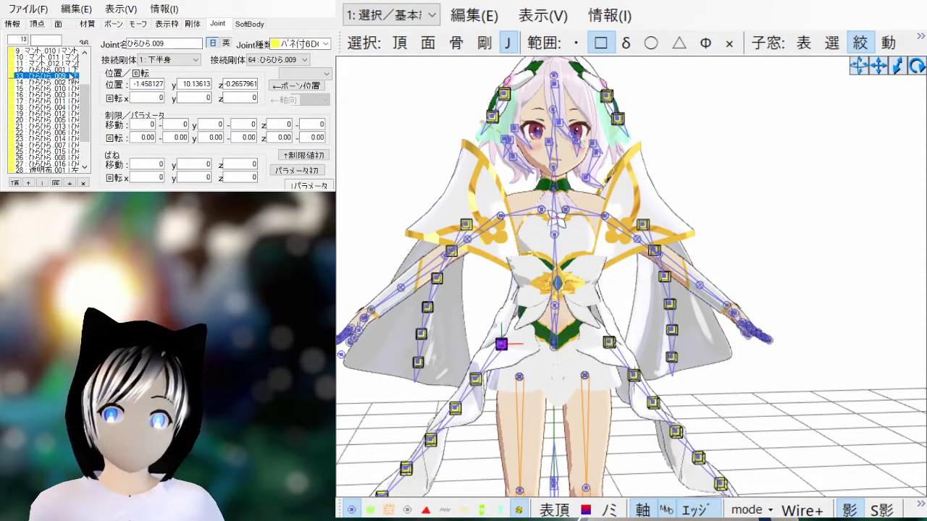
pyautogui.keyDown('ctrl'); pyautogui.click(70, 70); pyautogui.keyUp('ctrl')
pyautogui.scroll(-3, 666, 326)
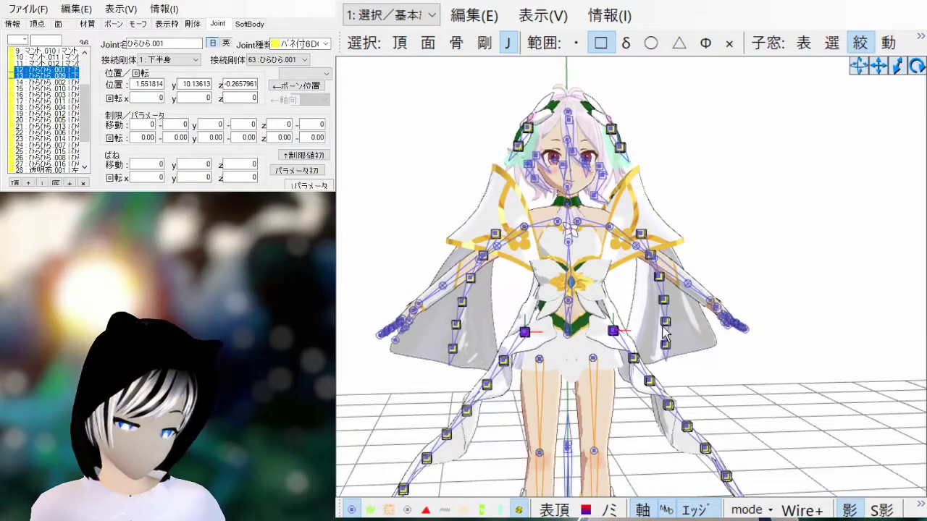
pyautogui.click(63, 83)
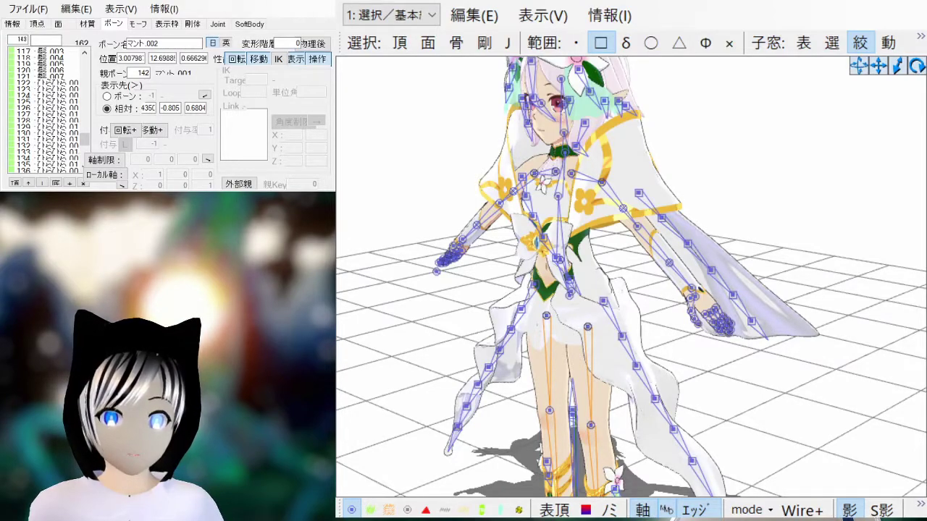
# - Switch to the paint program and draw a thick vertical black stroke beside the upper half of the coloured weight diagram
pyautogui.hotkey('alt', 'Tab')
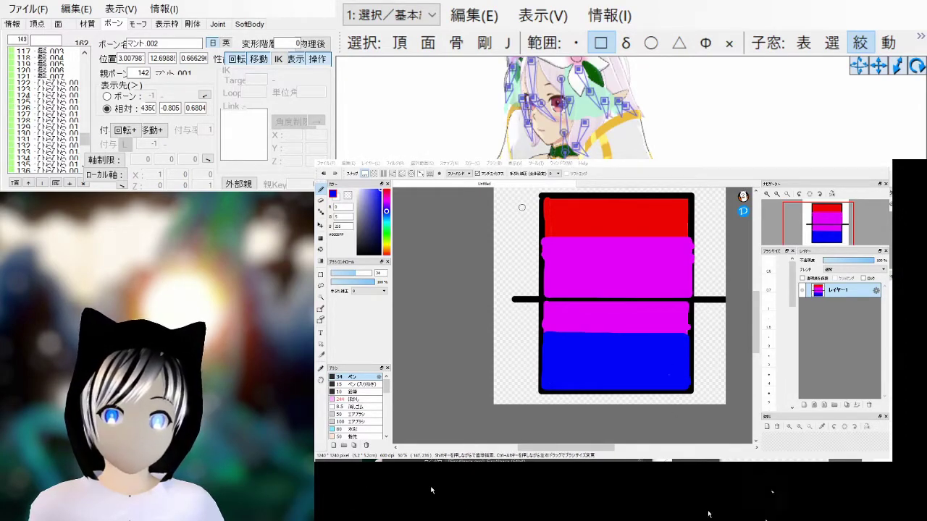
pyautogui.click(358, 249)
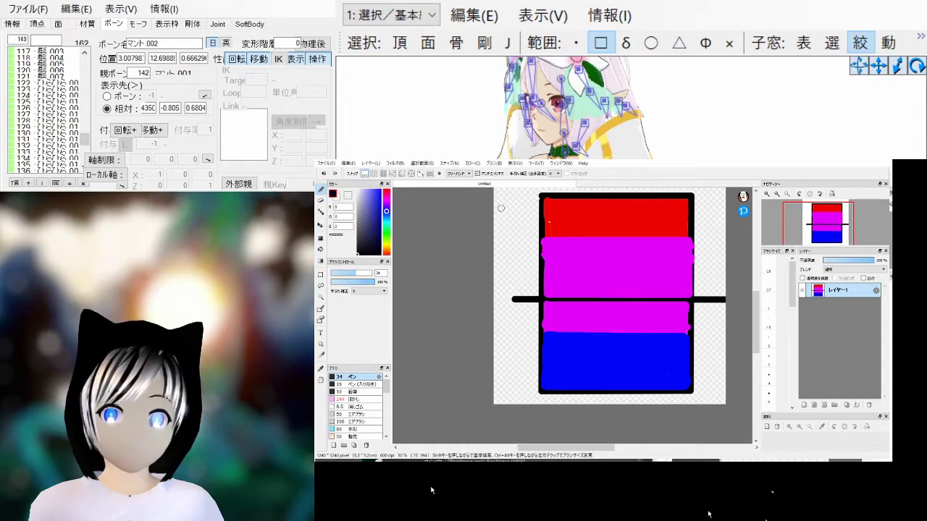
pyautogui.moveTo(510, 201)
pyautogui.mouseDown()
pyautogui.moveTo(509, 290)
pyautogui.moveTo(510, 195)
pyautogui.moveTo(505, 259)
pyautogui.moveTo(512, 234)
pyautogui.mouseUp()
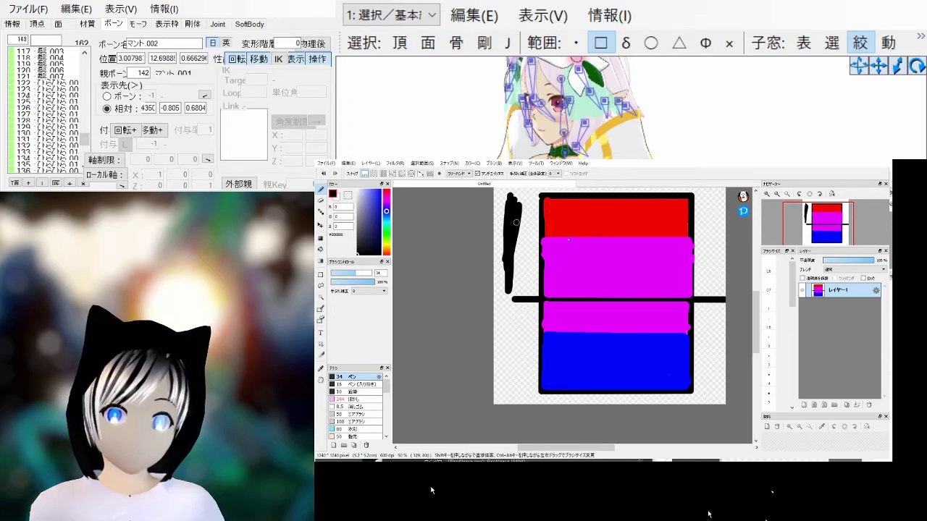